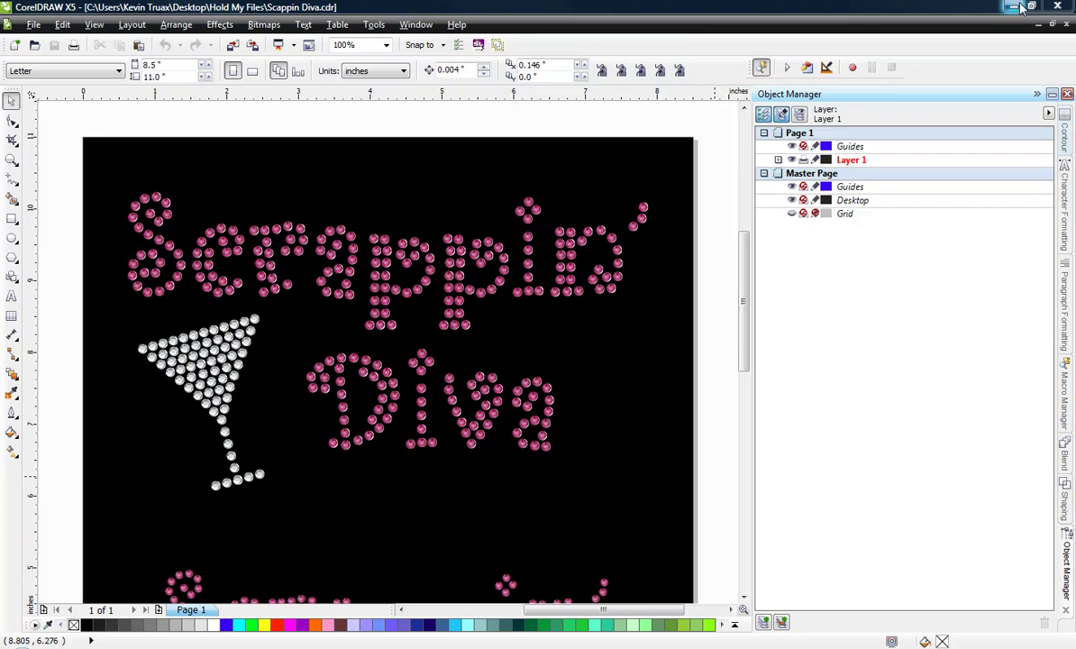
# Hide the Scappin Diva drawing to show the desktop with the Easy Stone - Bling-inator folder
pyautogui.press('super+d')
pyautogui.click(656, 245)
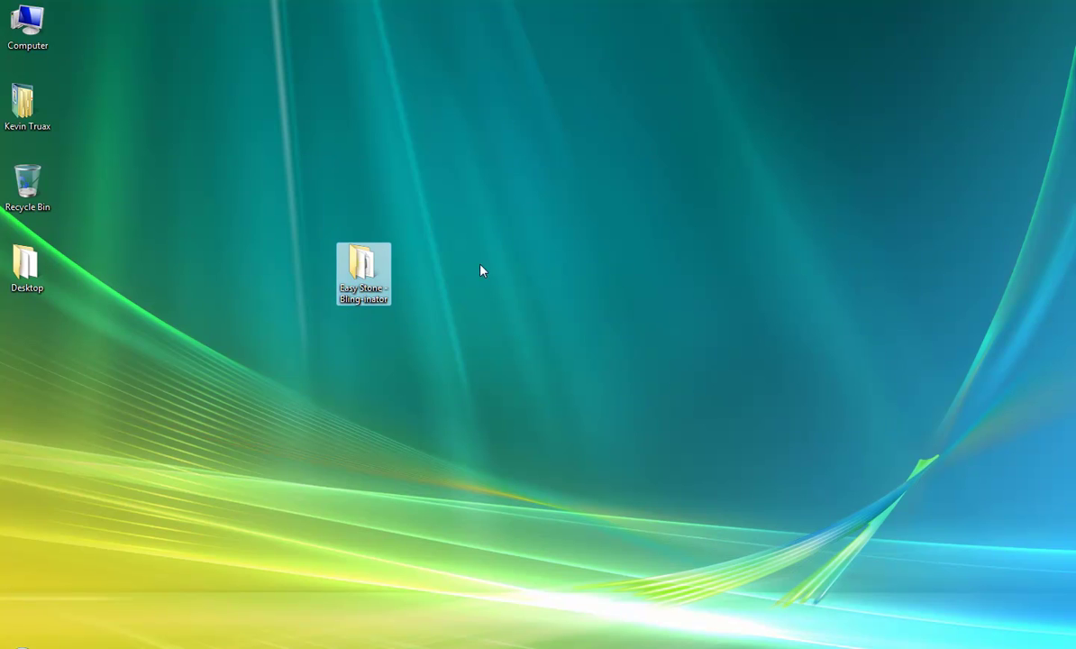
# Open the Easy Stone - Bling-inator folder and look over the _star1.cdr and _star2.cdr drawings
pyautogui.doubleClick(358, 269)
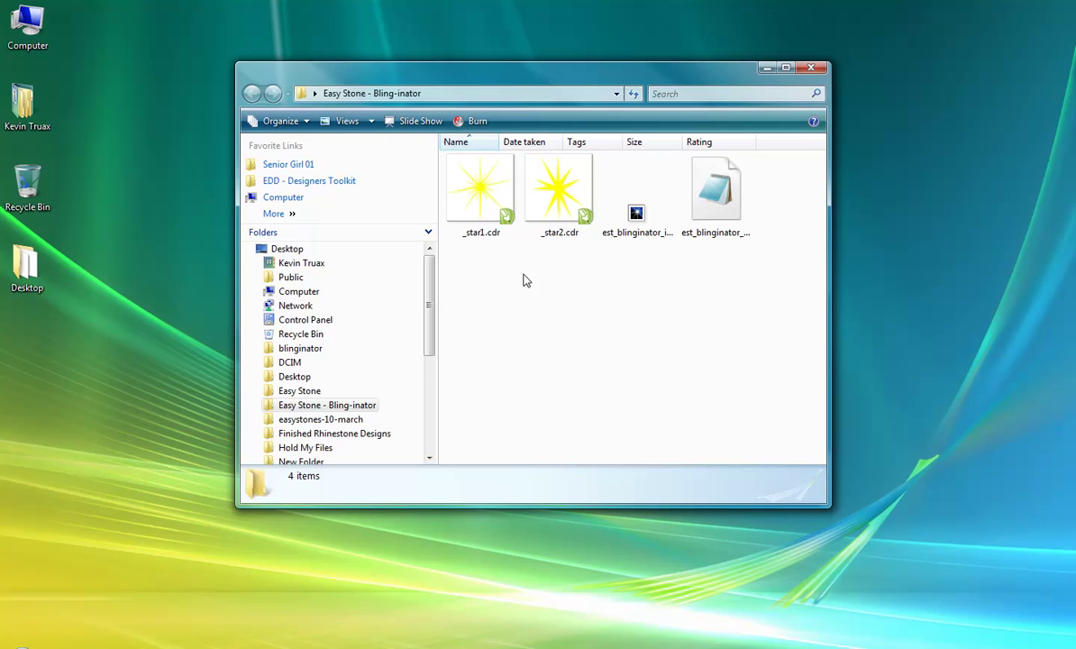
pyautogui.click(477, 191)
pyautogui.click(559, 203)
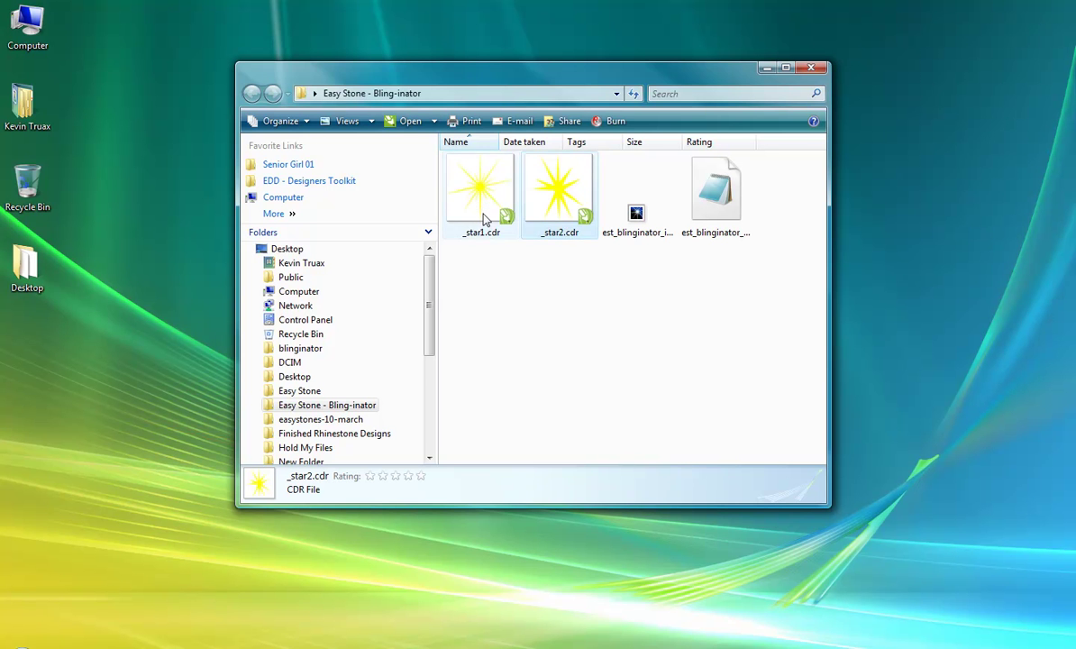
pyautogui.click(451, 199)
pyautogui.click(579, 208)
pyautogui.click(557, 298)
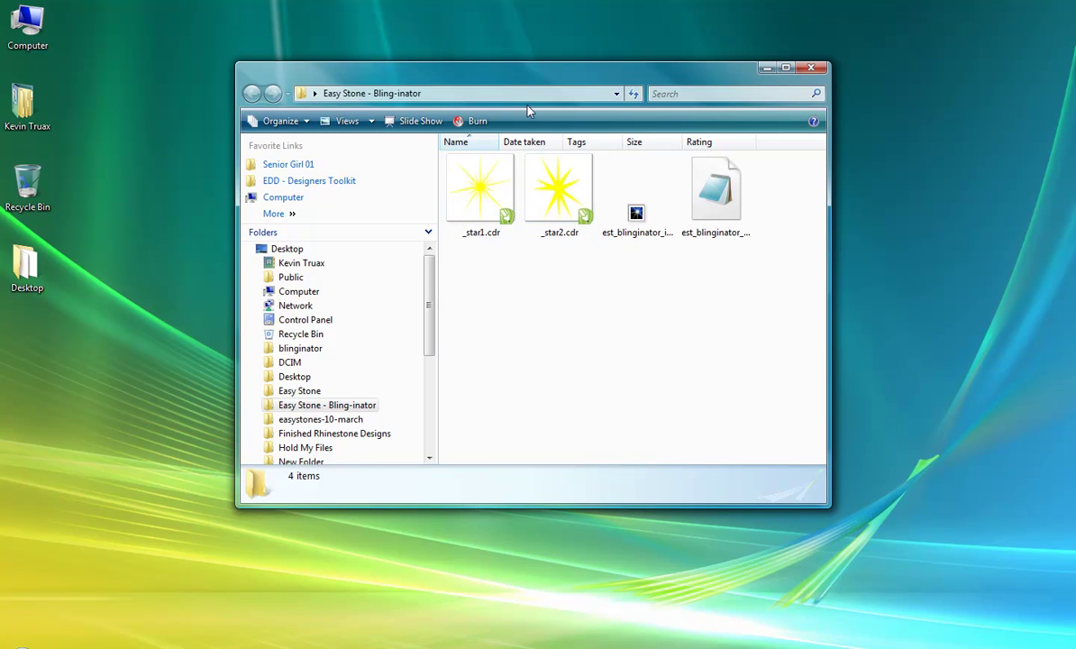
# Reposition the folder window and inspect est_blinginator_st.gms and est_blinginator_icon.bmp
pyautogui.moveTo(527, 79); pyautogui.dragTo(674, 280)
pyautogui.moveTo(719, 237); pyautogui.dragTo(755, 129)
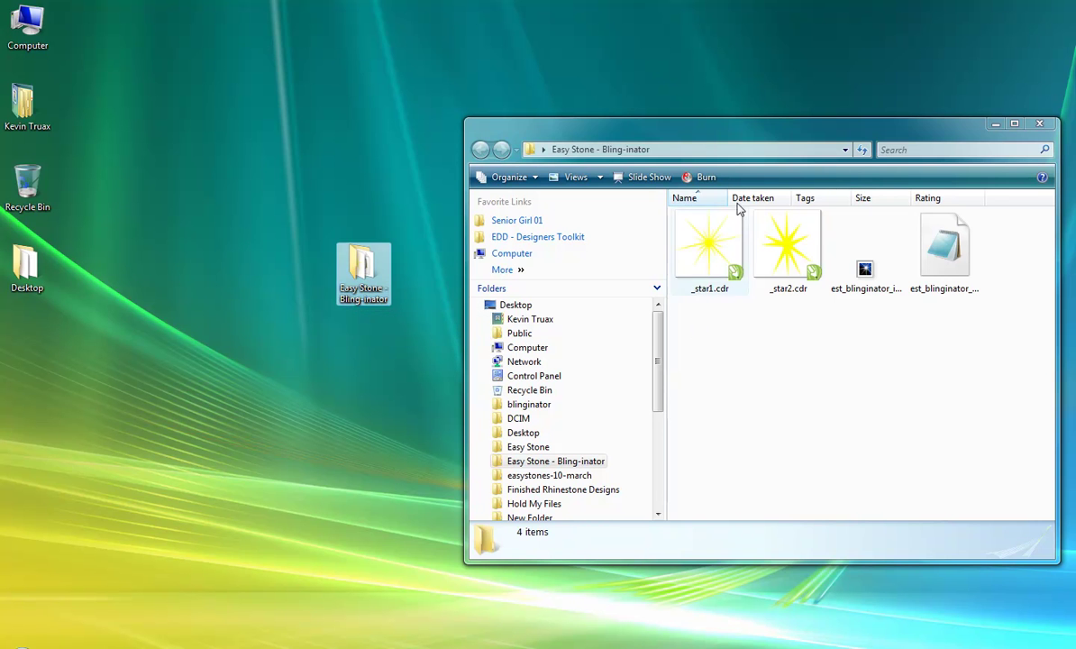
pyautogui.moveTo(682, 142); pyautogui.dragTo(410, 126)
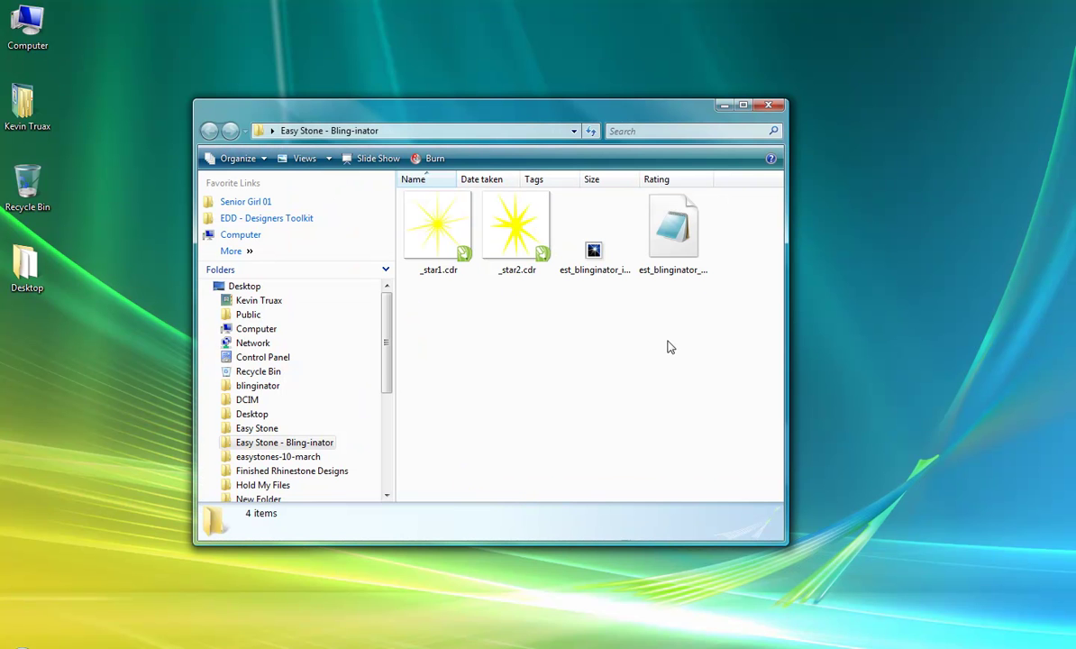
pyautogui.click(666, 232)
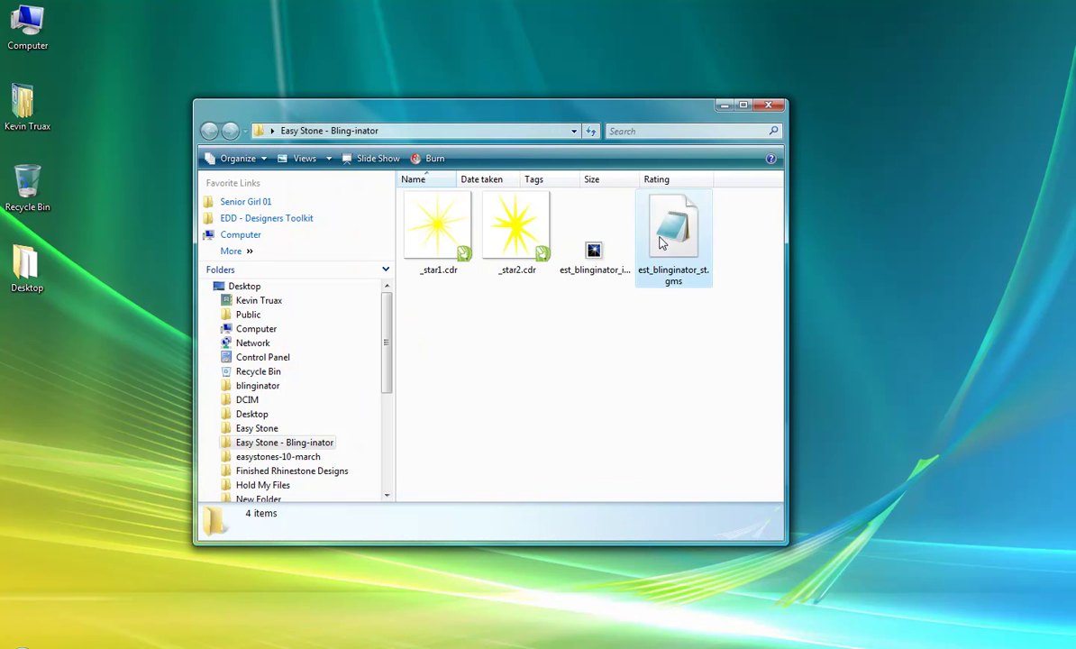
pyautogui.click(597, 254)
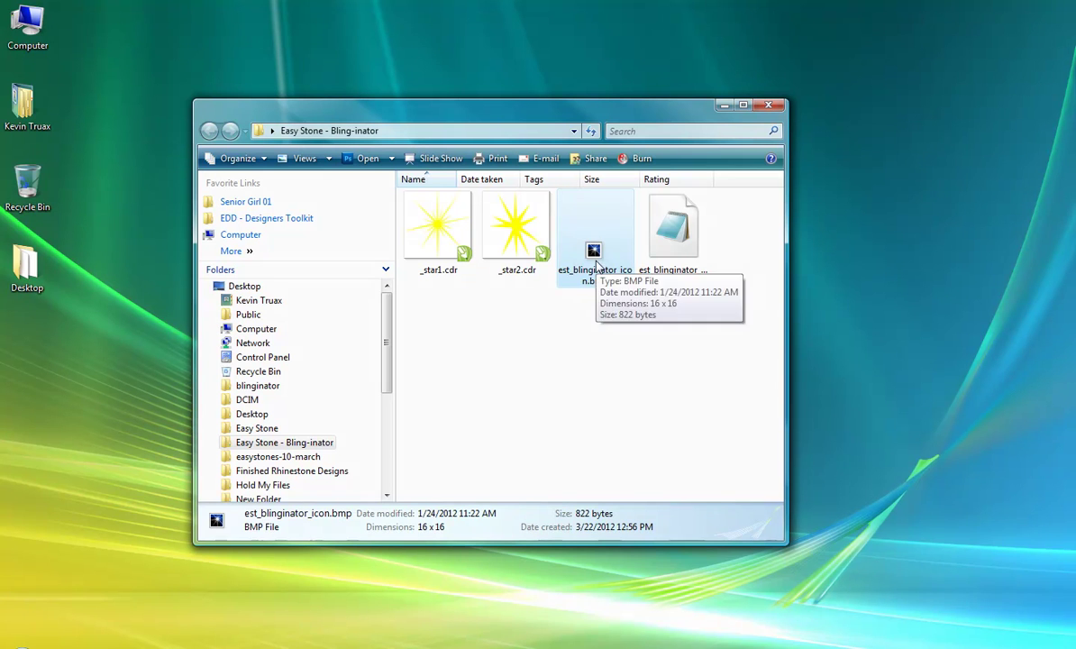
pyautogui.click(675, 242)
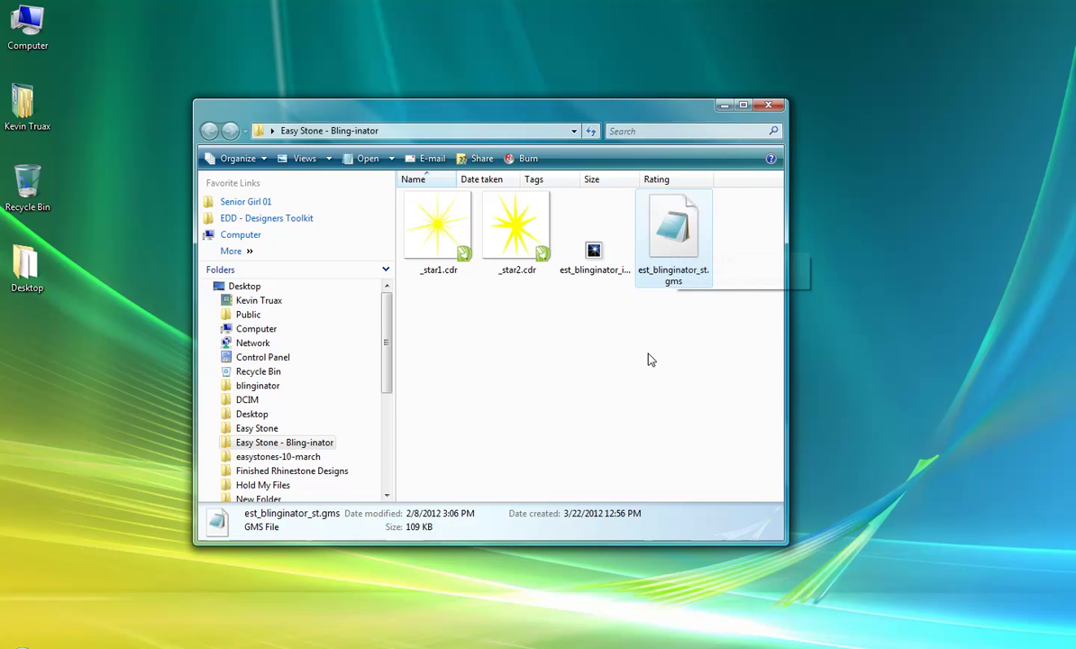
# Copy est_blinginator_st.gms and browse to C:\Program Files (x86)\Corel
pyautogui.rightClick(673, 226)
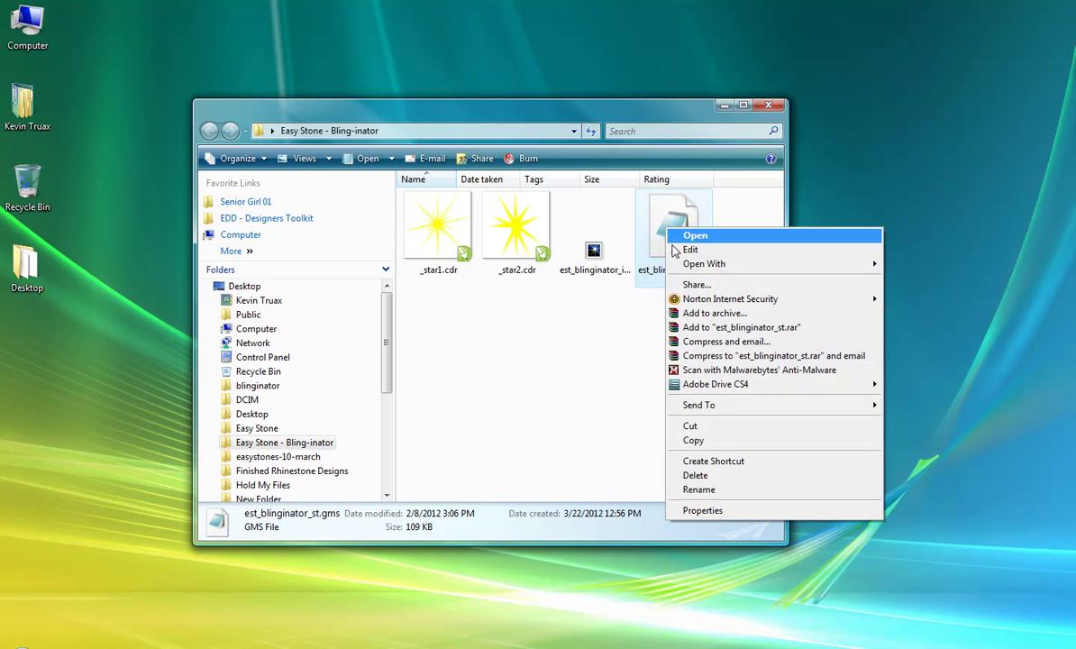
pyautogui.click(704, 441)
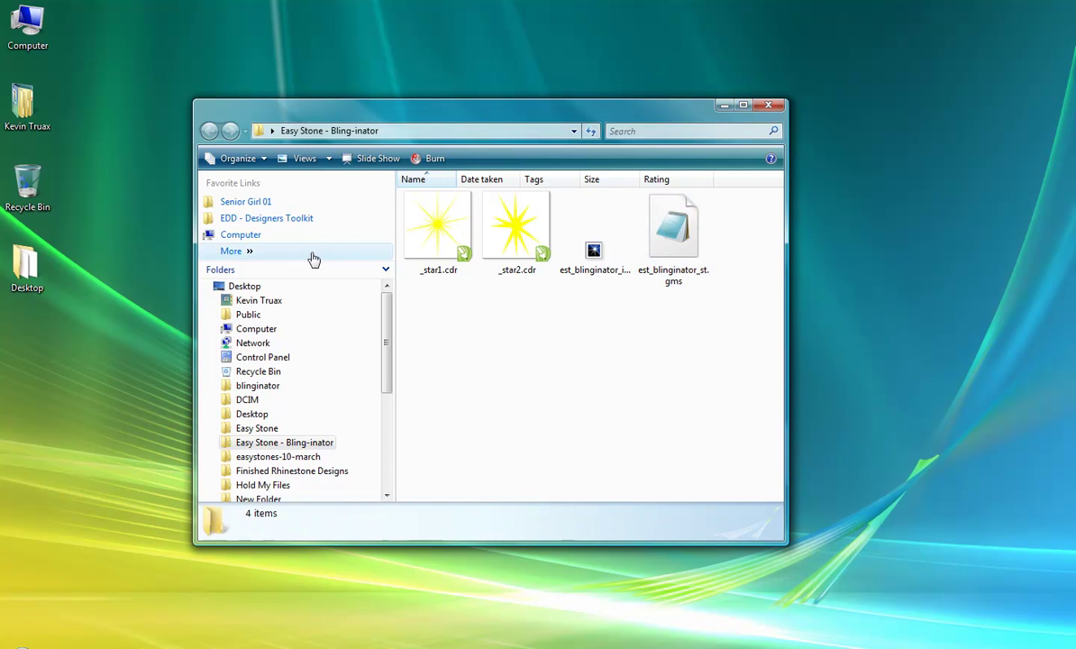
pyautogui.click(264, 237)
pyautogui.doubleClick(438, 241)
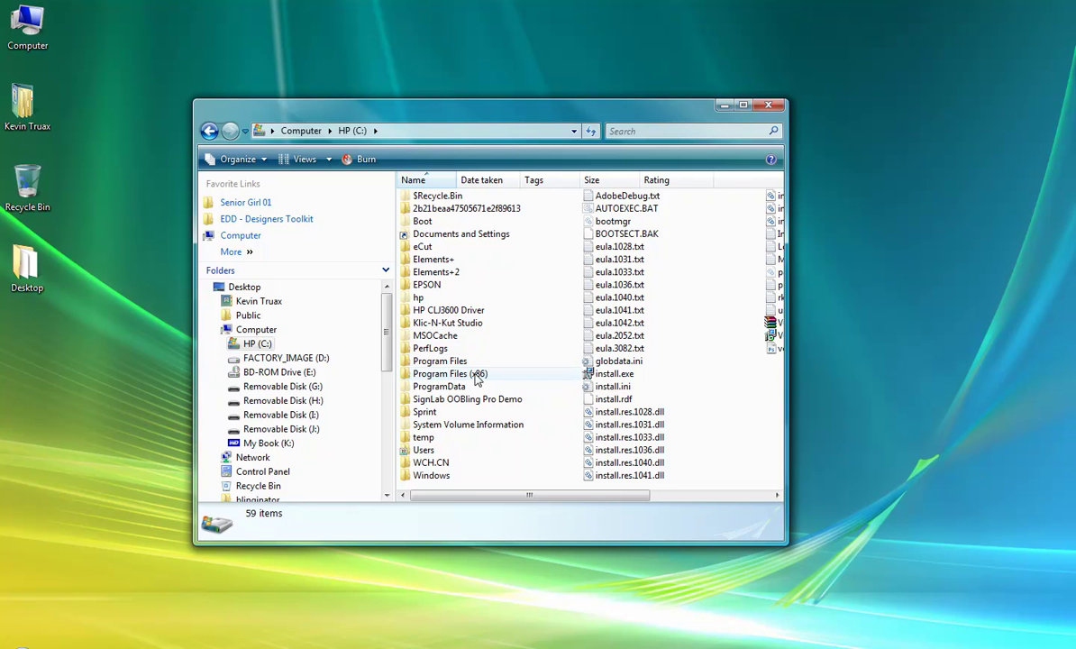
pyautogui.doubleClick(476, 375)
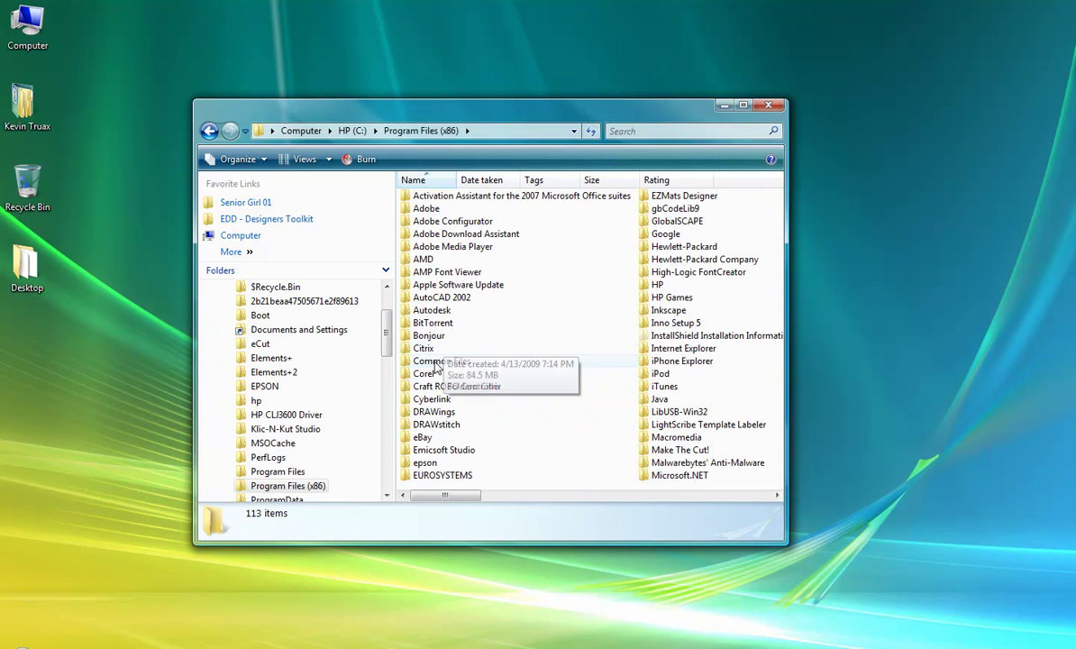
pyautogui.doubleClick(440, 371)
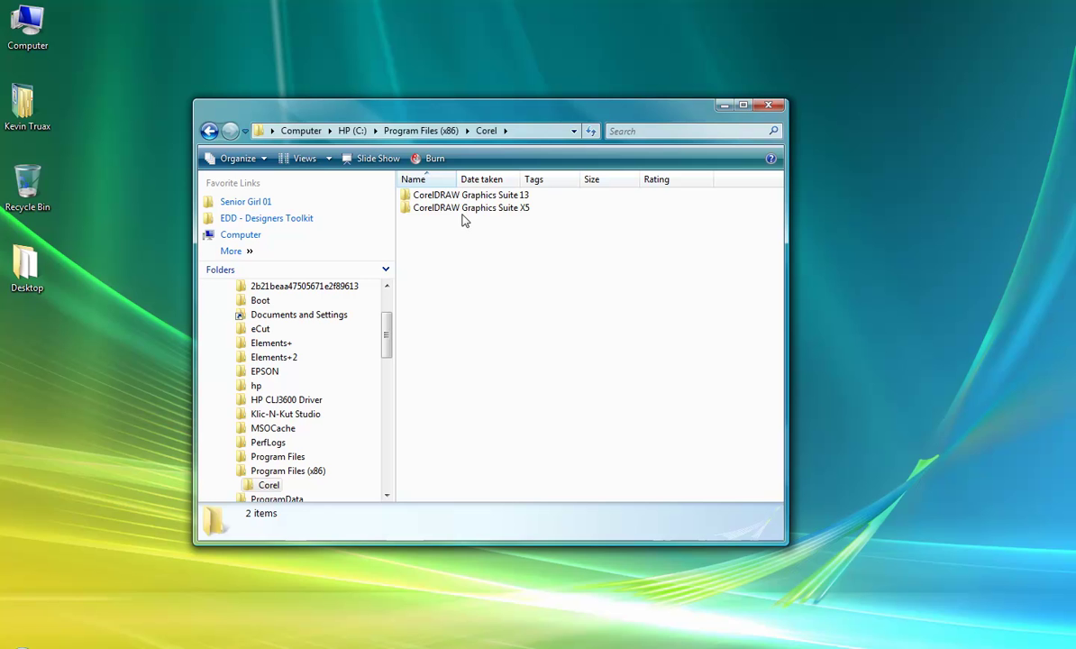
# Paste the macro into CorelDRAW Graphics Suite X5\Draw\GMS, replacing the existing copy
pyautogui.moveTo(465, 215)
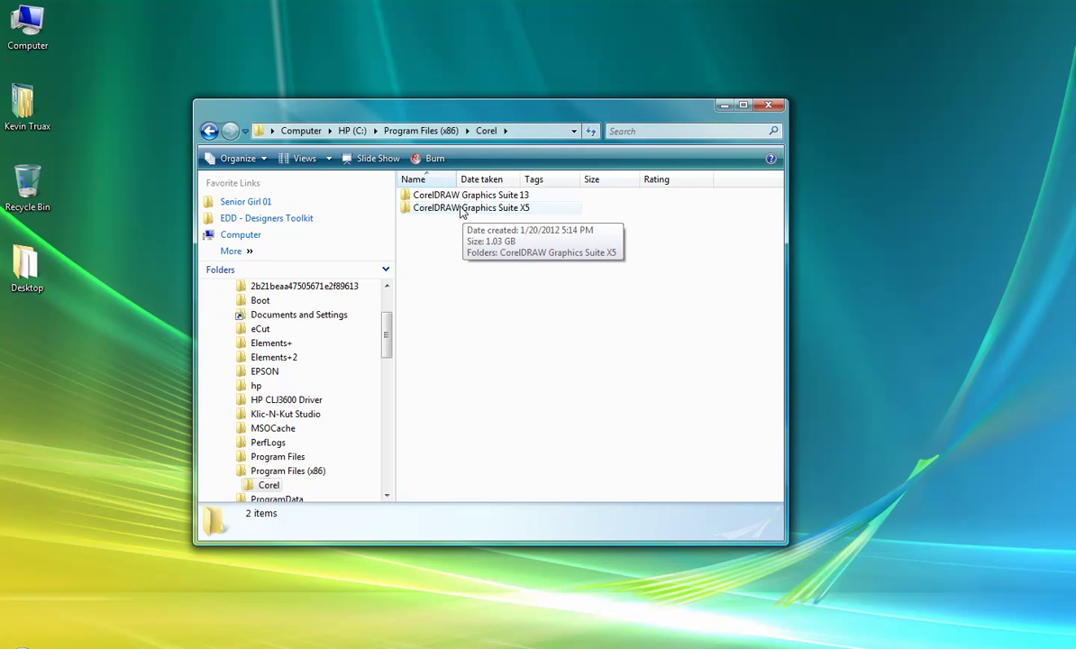
pyautogui.doubleClick(437, 209)
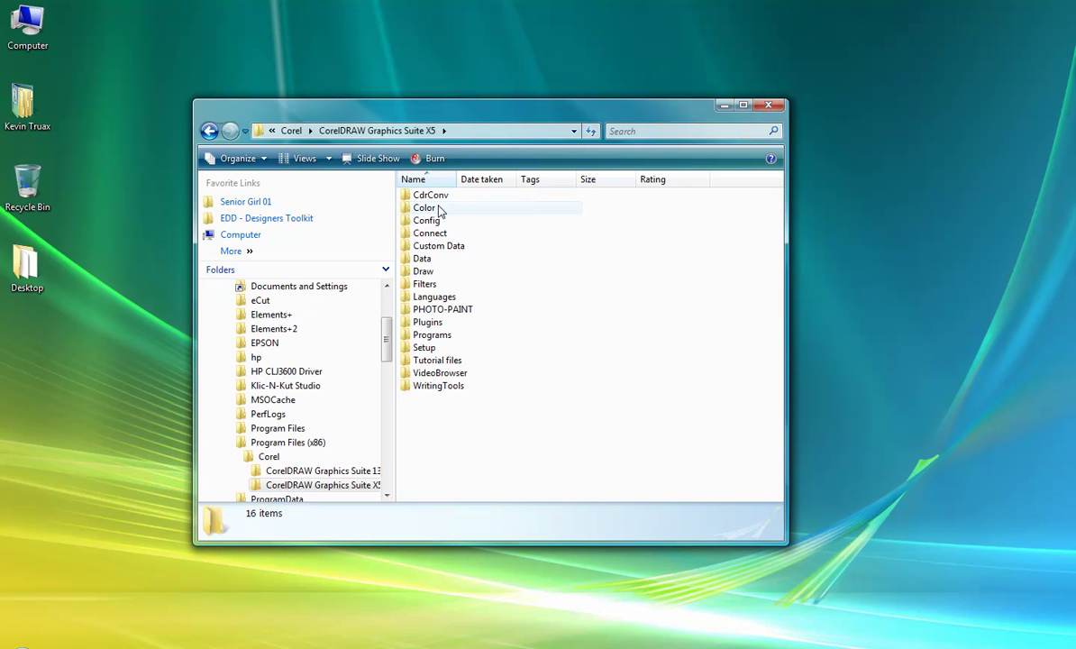
pyautogui.doubleClick(420, 272)
pyautogui.doubleClick(585, 236)
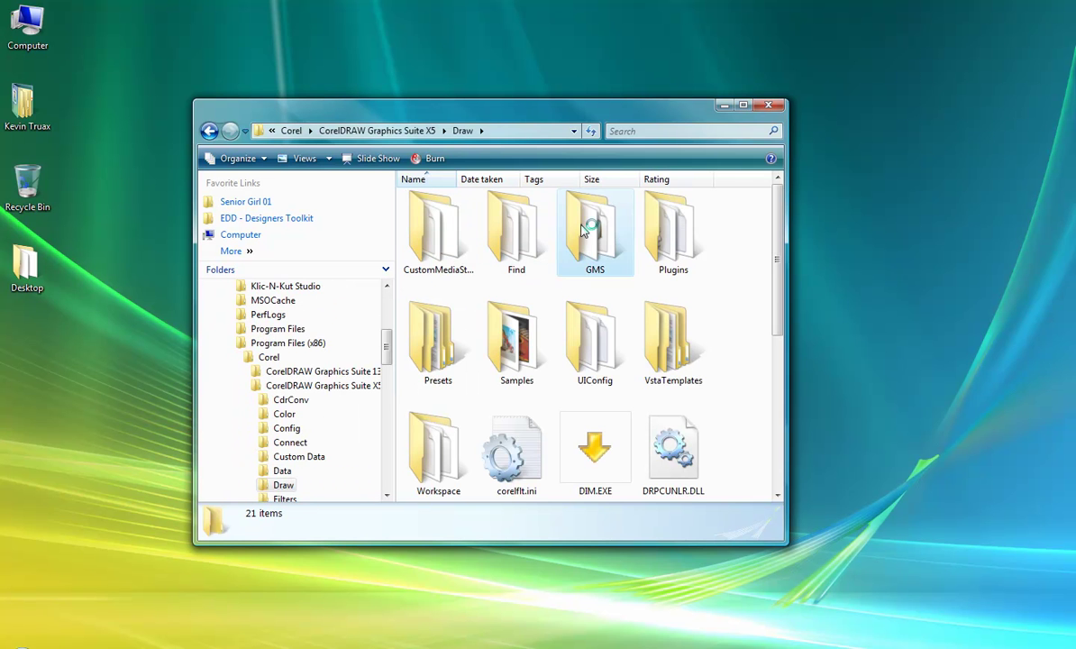
pyautogui.rightClick(510, 290)
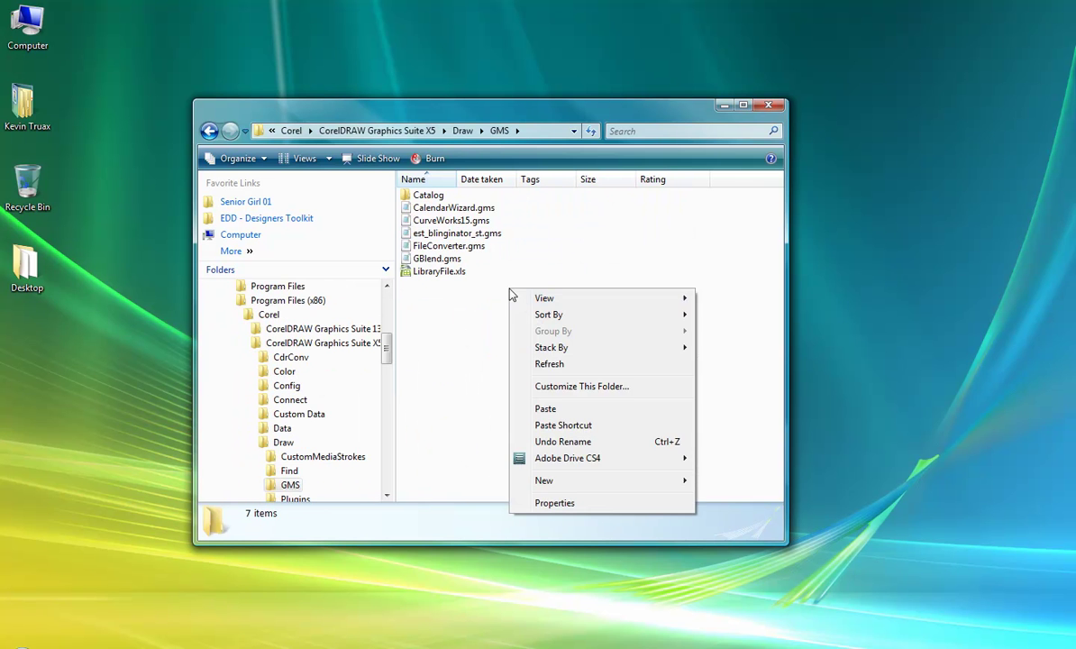
pyautogui.click(558, 413)
pyautogui.click(604, 306)
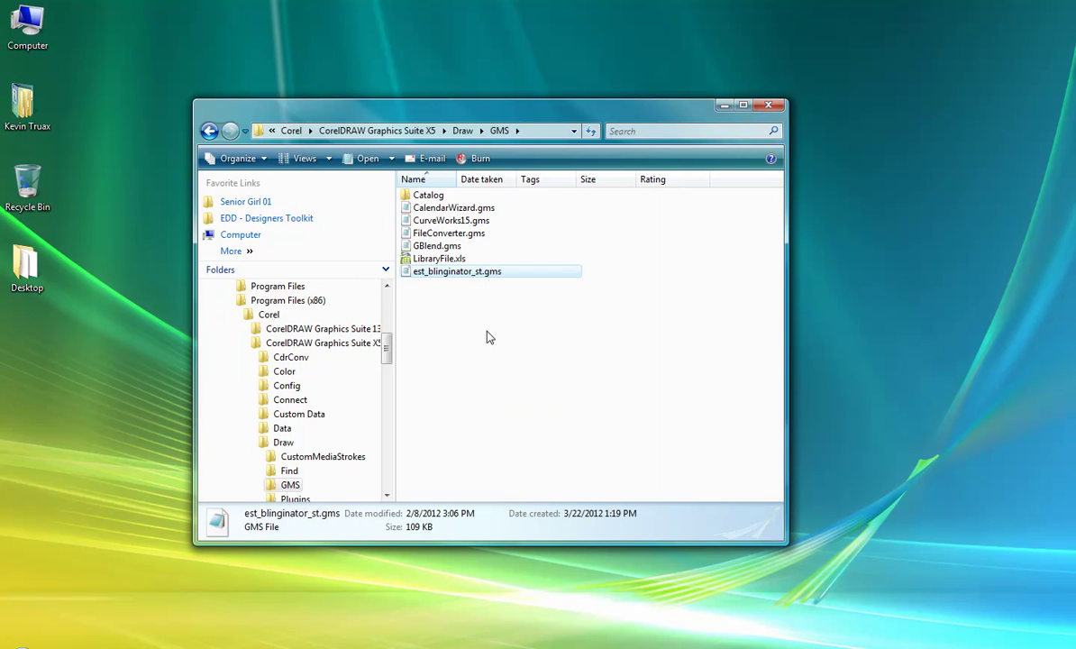
# Return to the Scappin Diva drawing and show Macro Manager with the EST_blinginator project selected
pyautogui.click(767, 107)
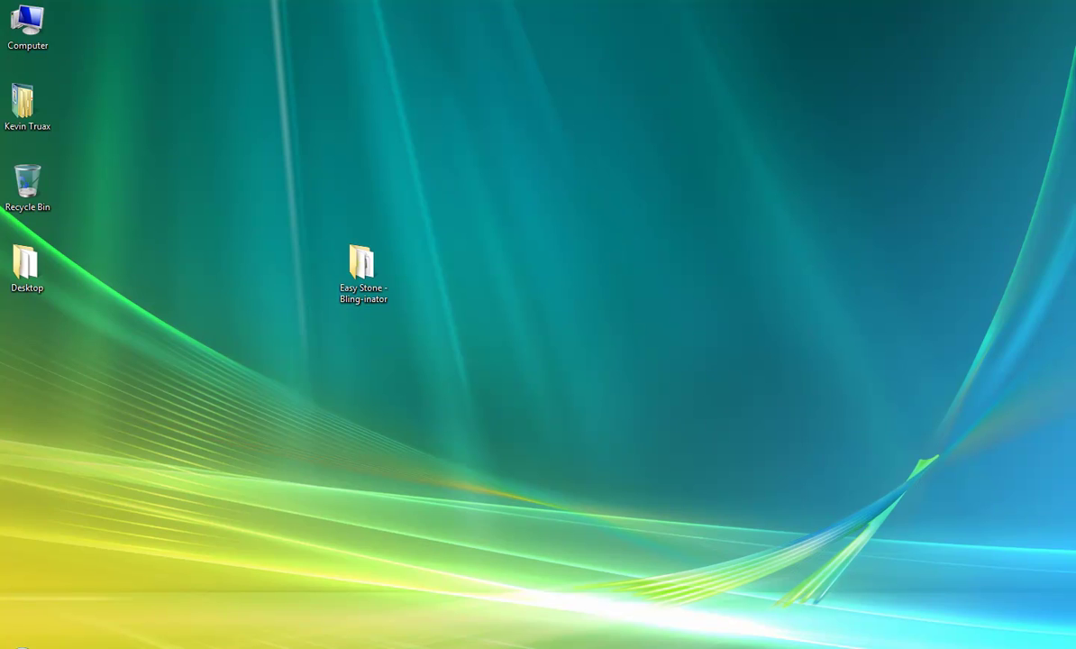
pyautogui.click(387, 631)
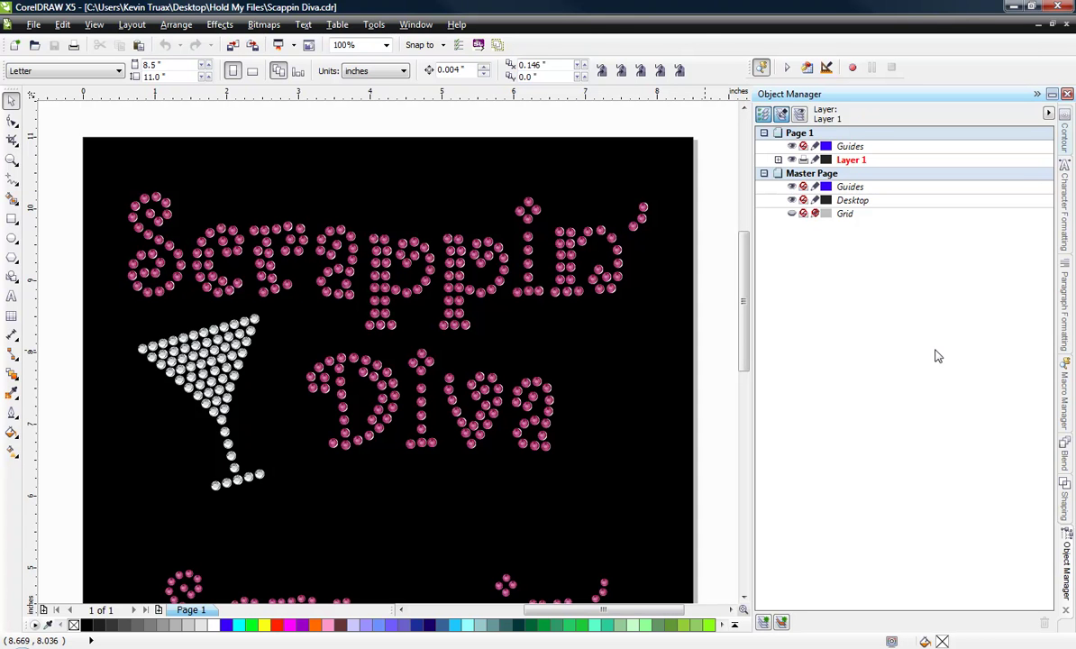
pyautogui.click(416, 25)
pyautogui.moveTo(463, 156)
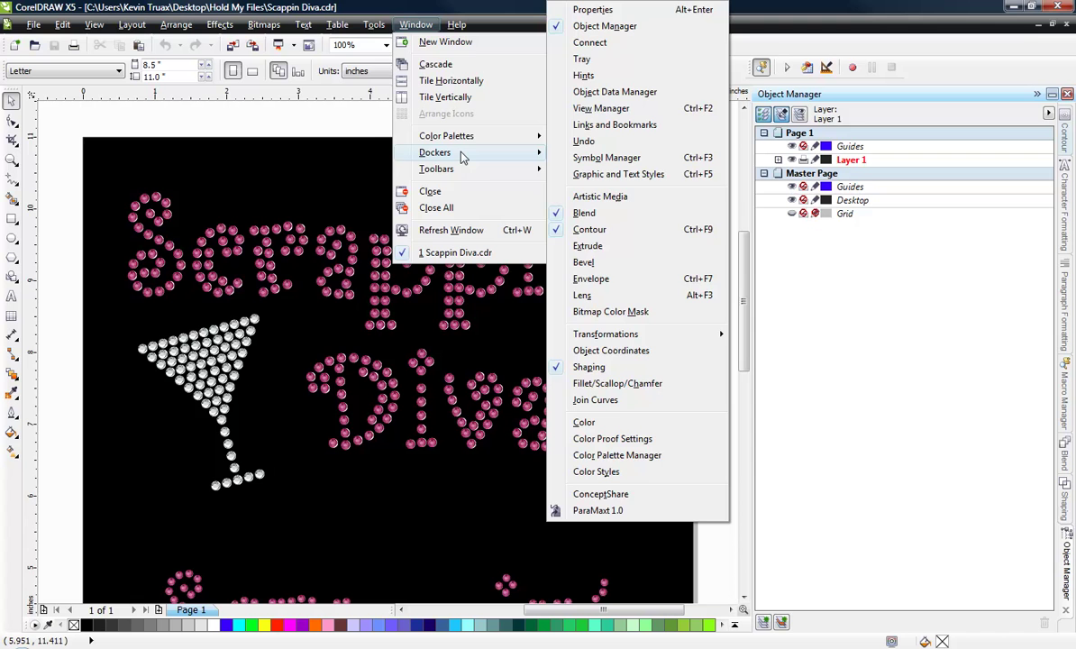
pyautogui.moveTo(372, 20)
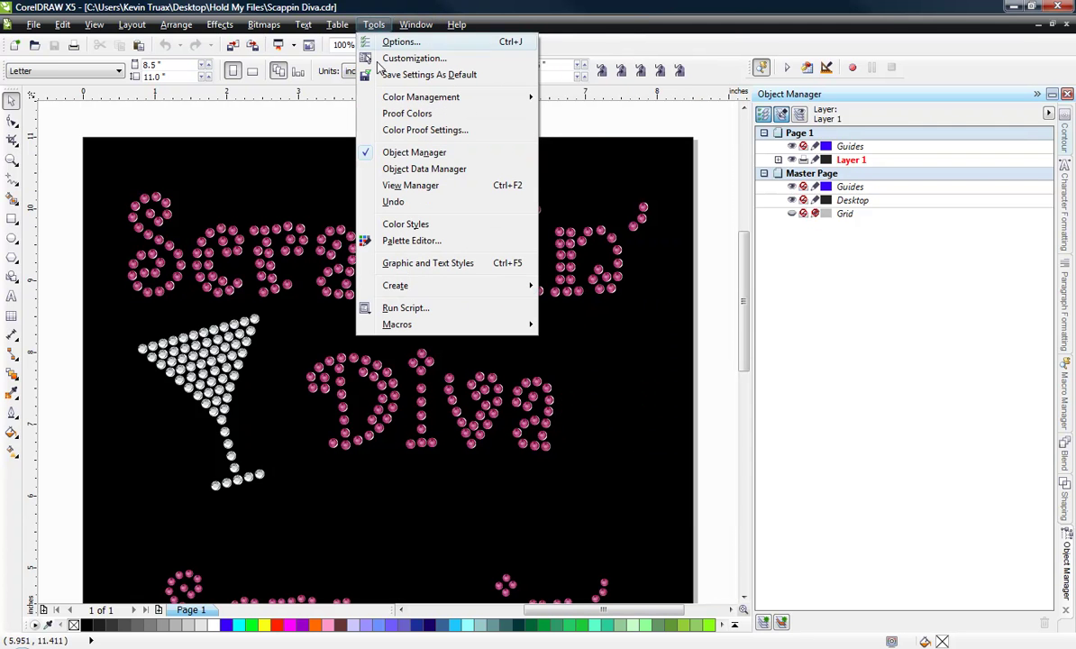
pyautogui.moveTo(463, 327)
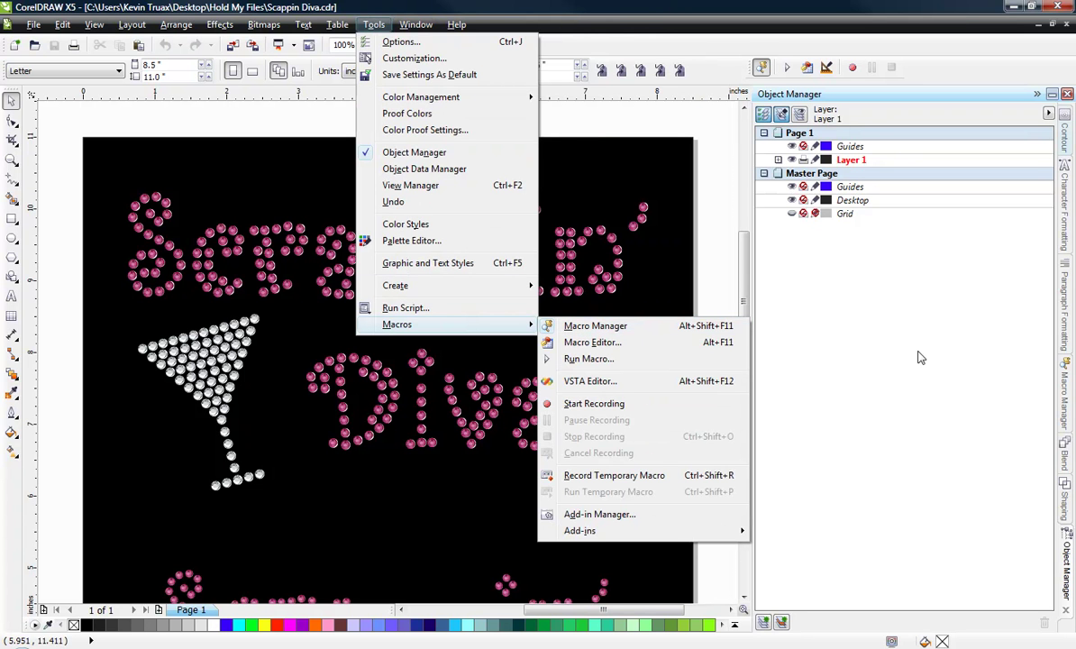
pyautogui.click(1066, 383)
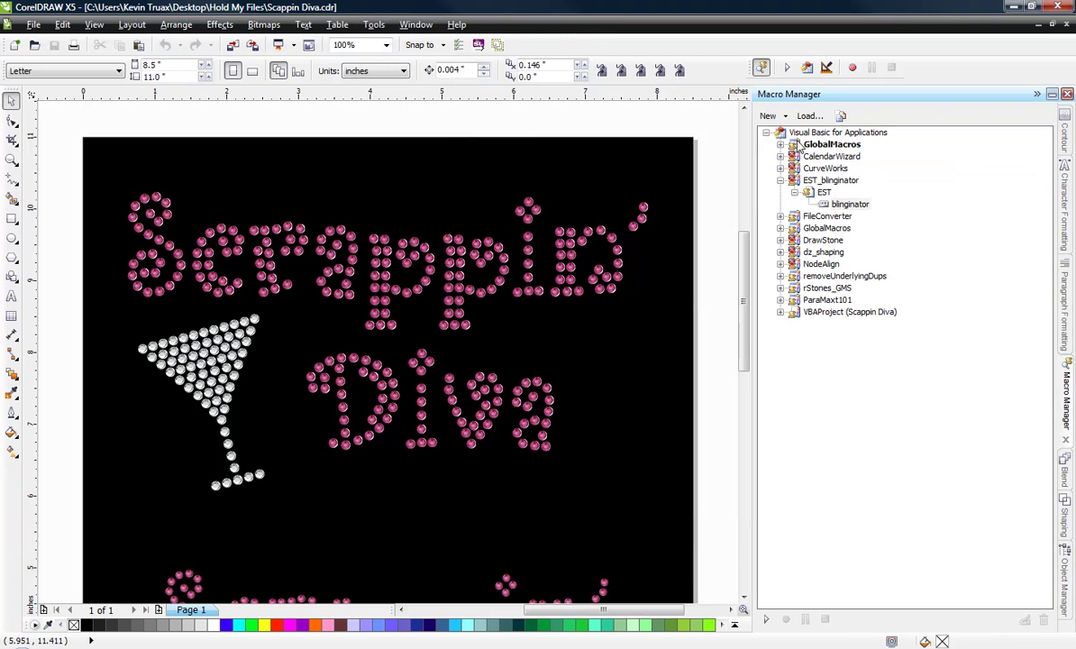
pyautogui.click(809, 182)
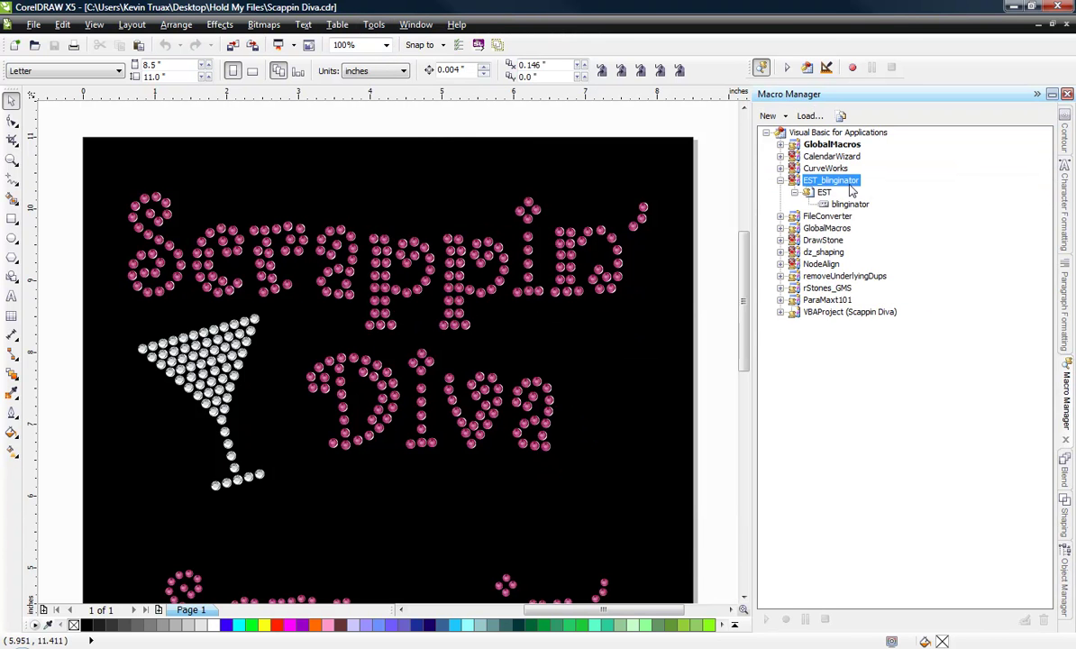
# Run the blinginator macro twice, closing the Bling-inator window each time, then collapse Macro Manager
pyautogui.click(850, 205)
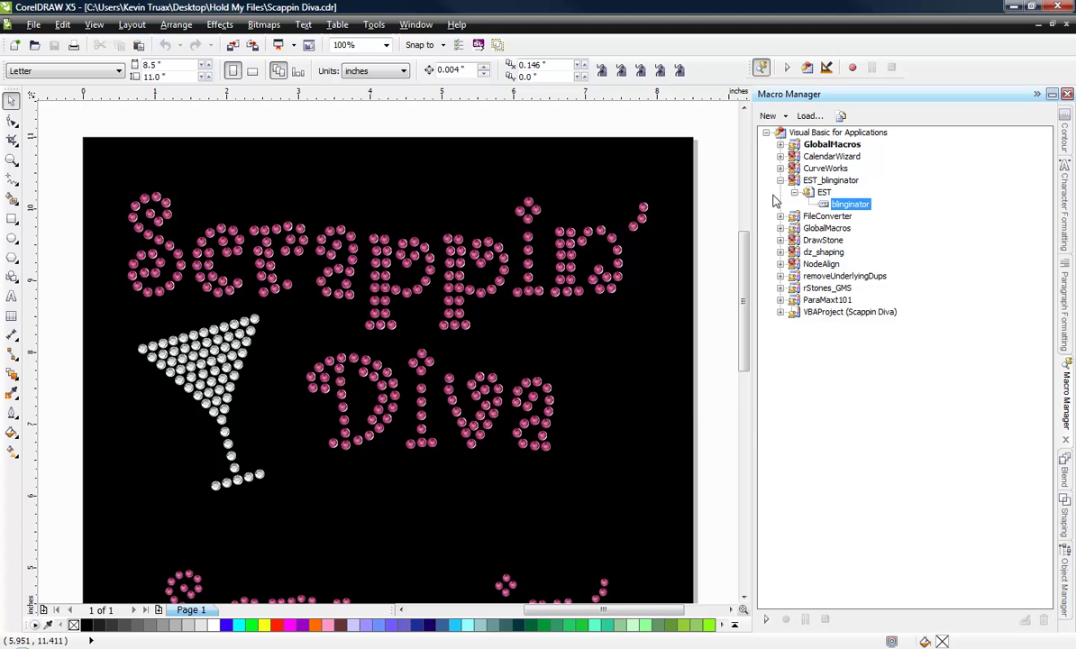
pyautogui.doubleClick(850, 204)
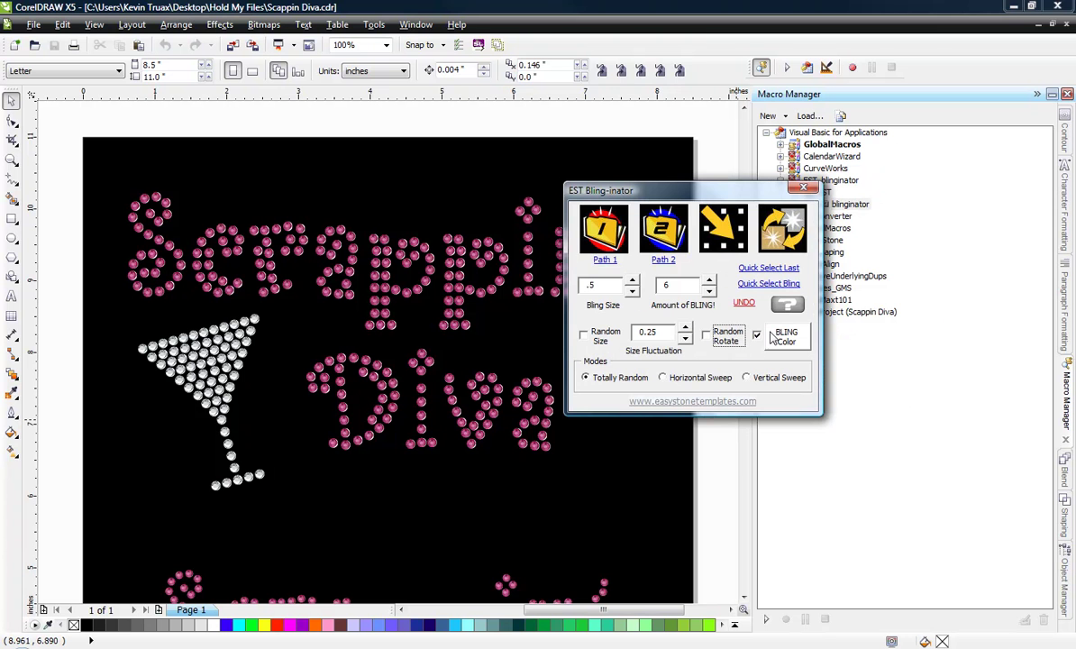
pyautogui.click(805, 189)
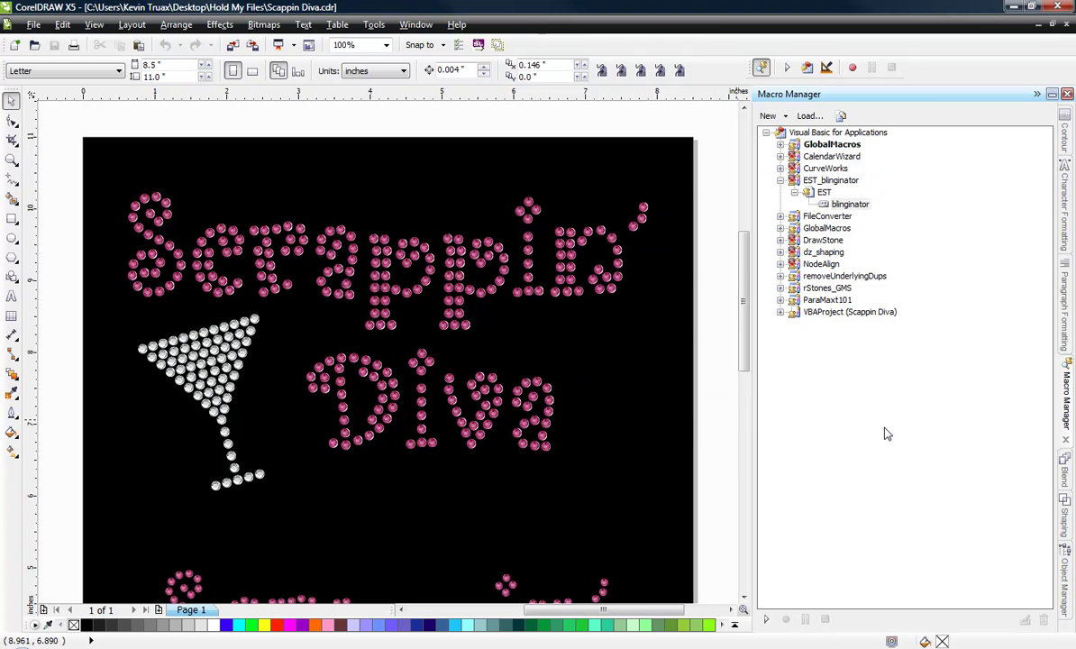
pyautogui.doubleClick(847, 204)
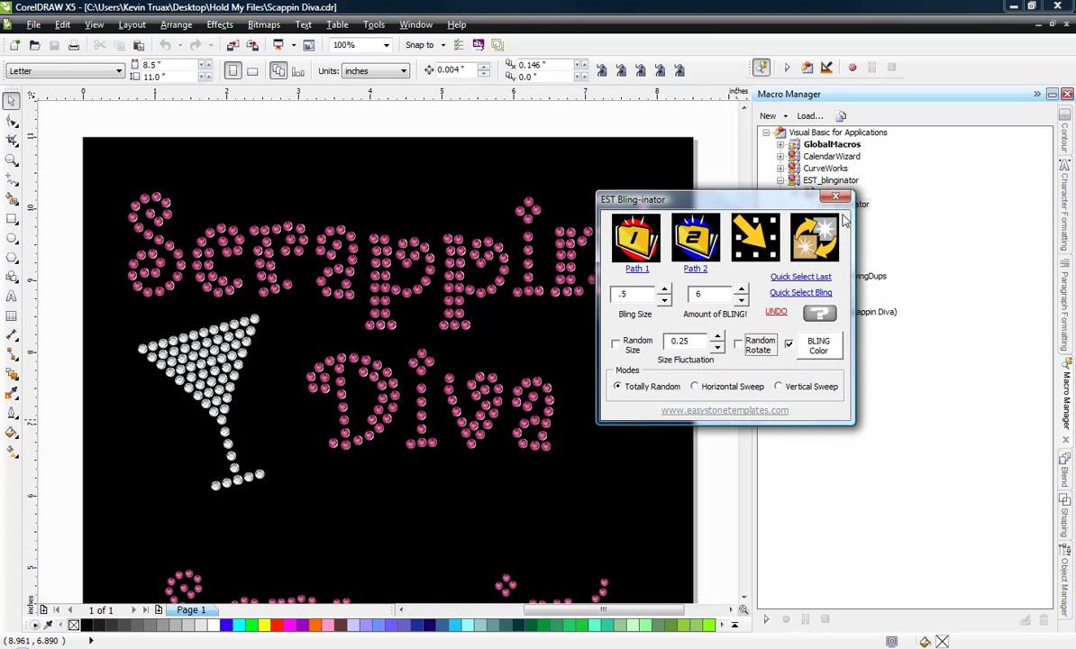
pyautogui.click(838, 198)
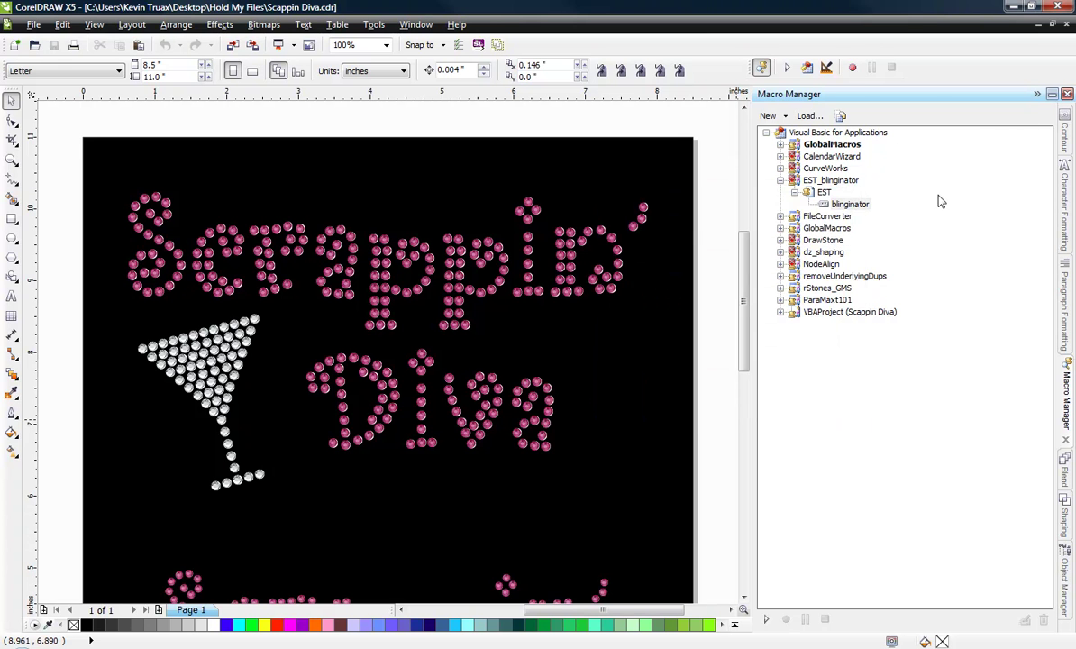
pyautogui.click(1036, 94)
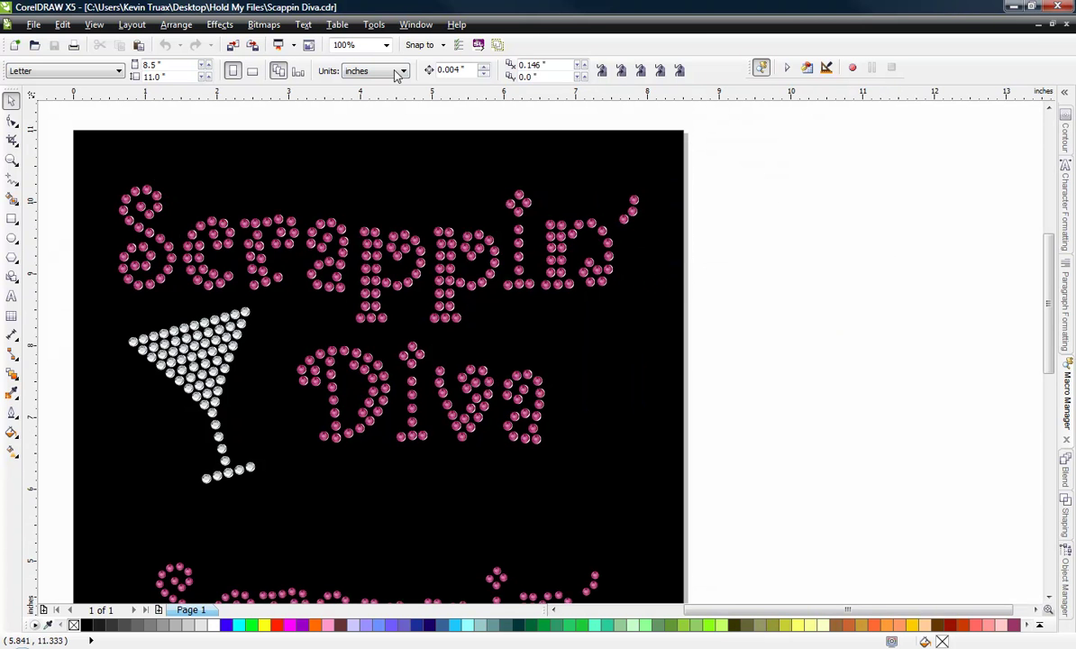
# In Customization > Commands, filter the category list to Macros and select EST.blinginator
pyautogui.click(373, 24)
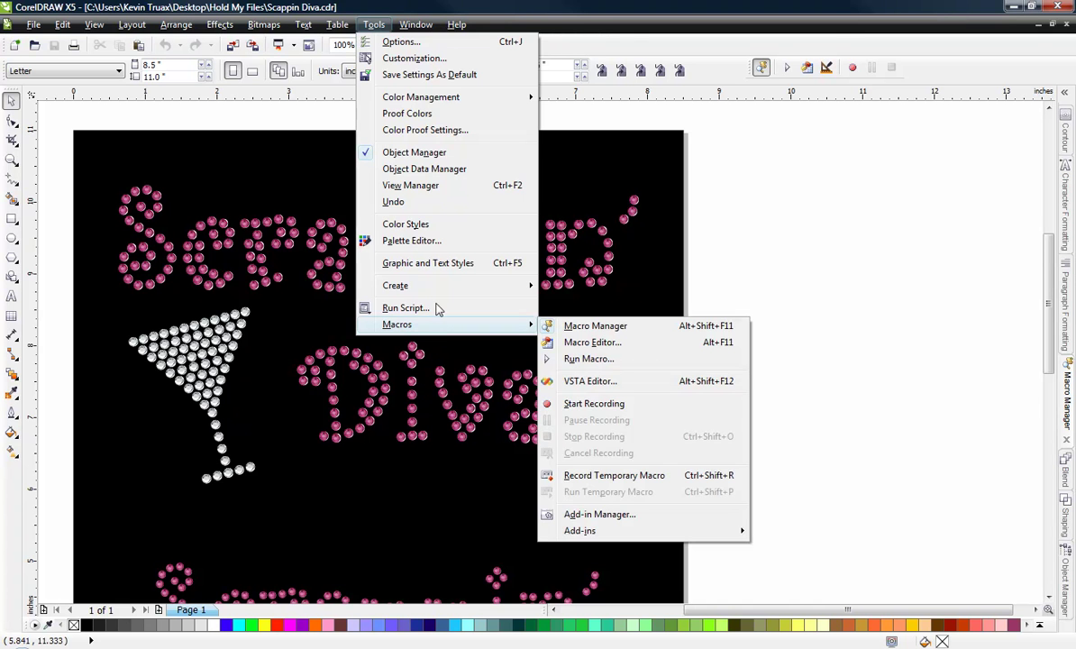
pyautogui.press('Escape')
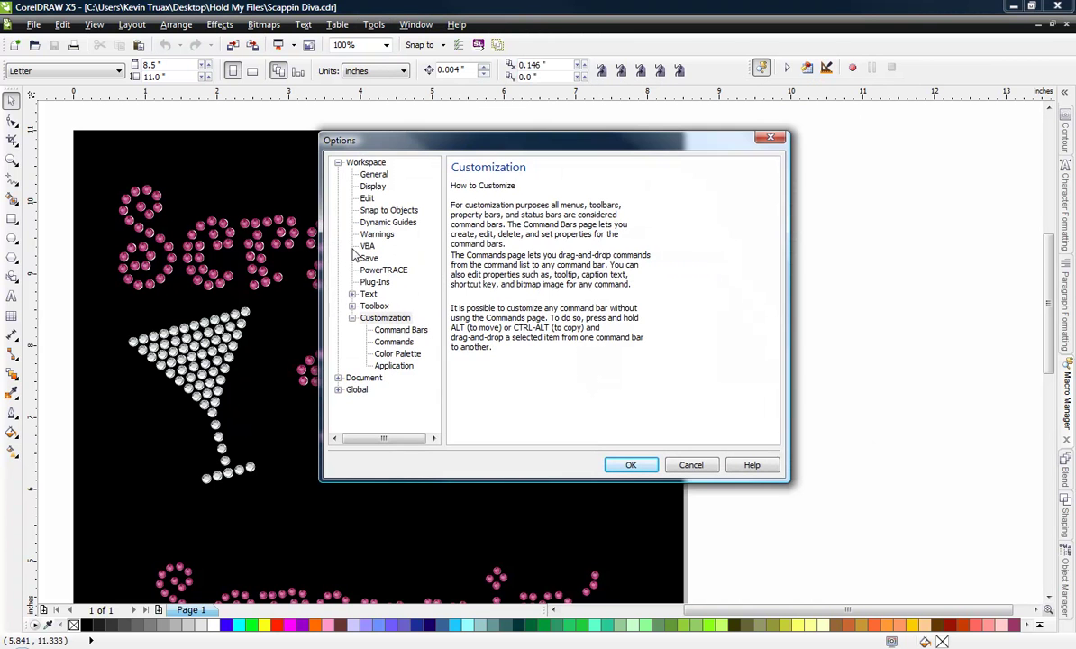
pyautogui.click(395, 341)
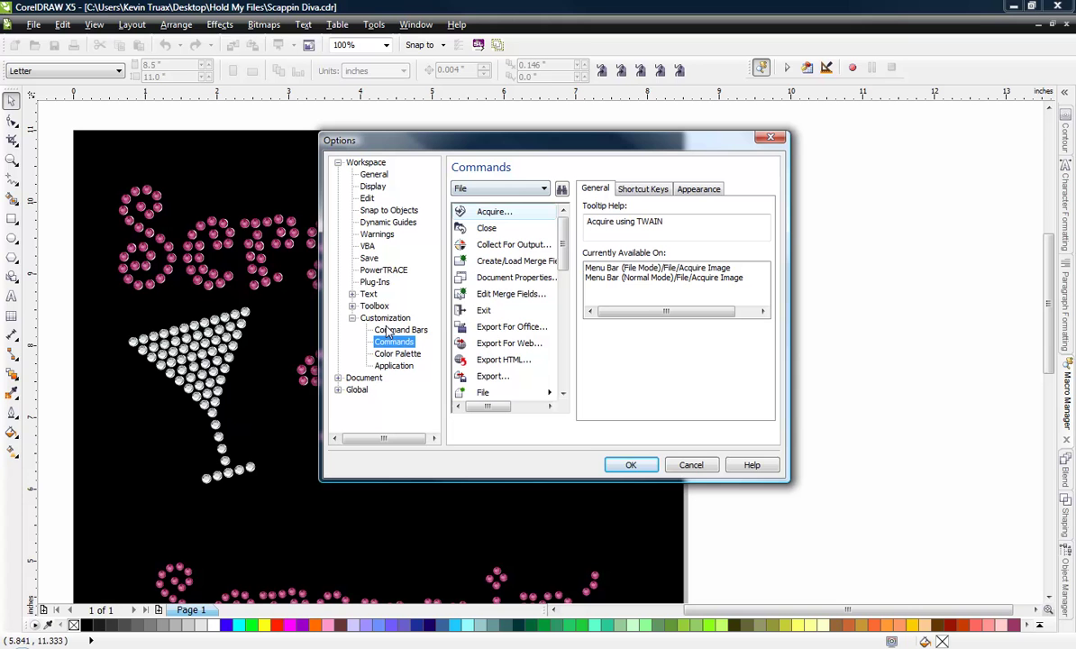
pyautogui.click(510, 191)
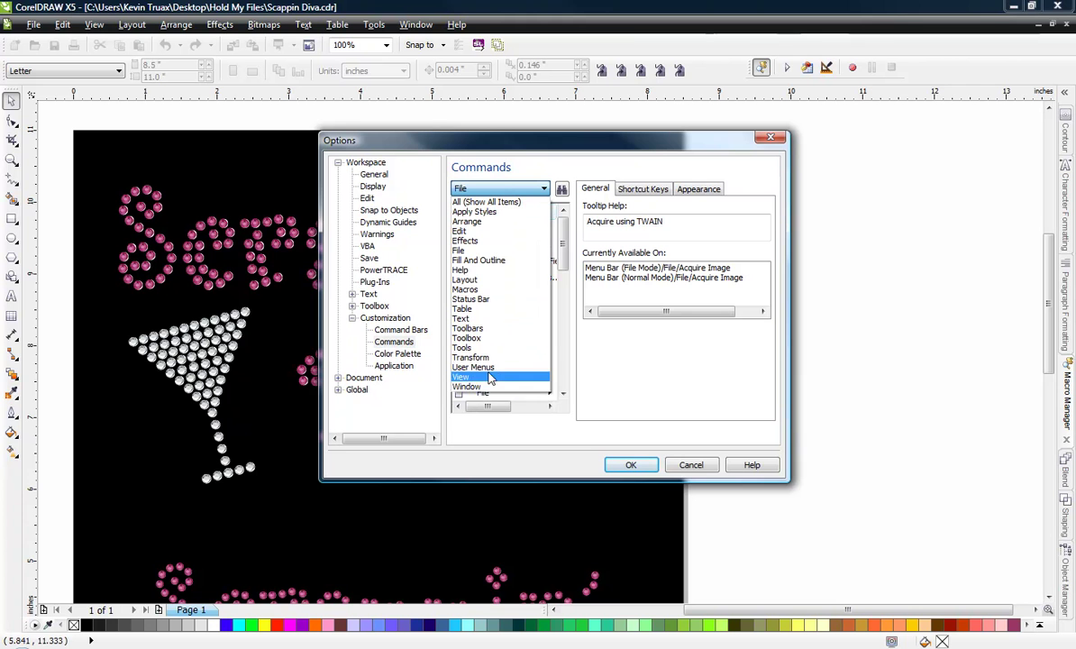
pyautogui.click(477, 290)
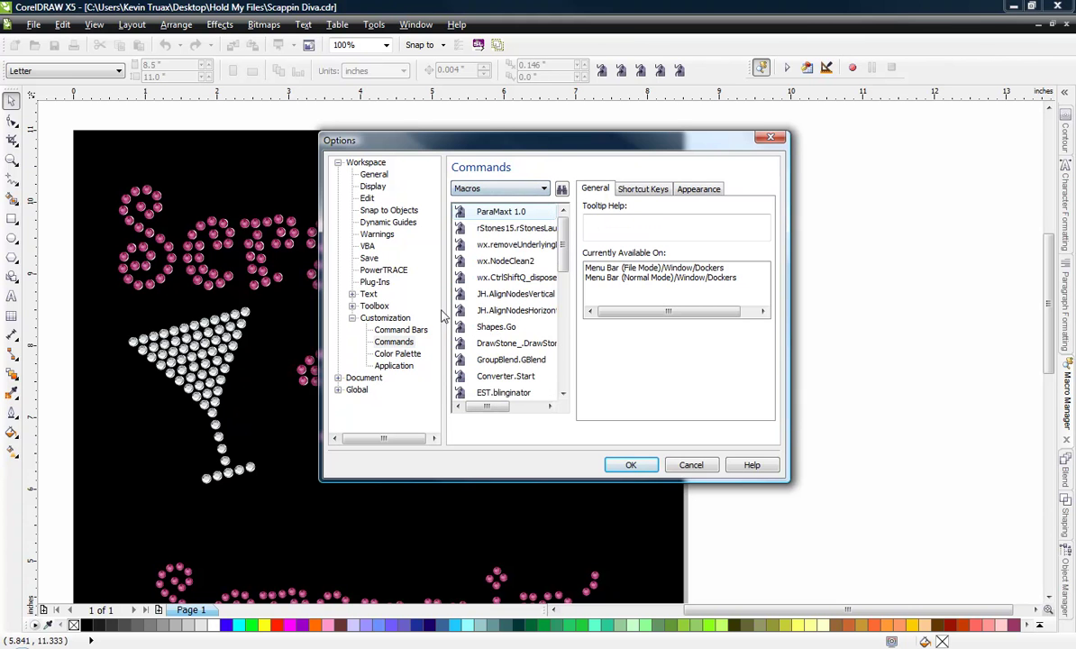
pyautogui.moveTo(564, 249); pyautogui.dragTo(561, 283)
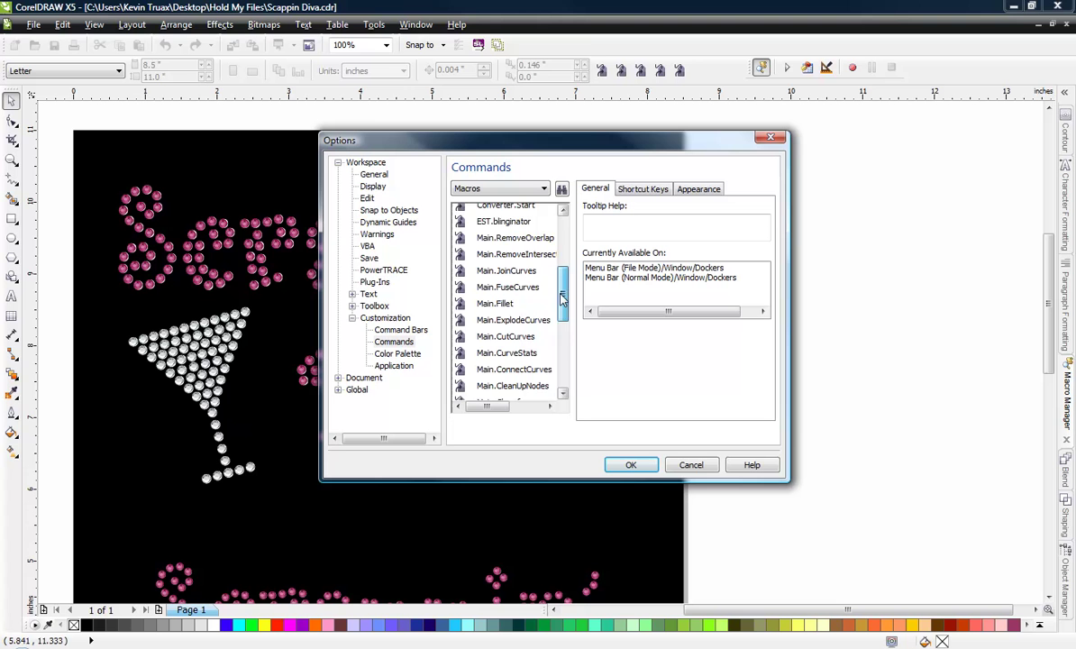
pyautogui.moveTo(560, 299)
pyautogui.mouseDown()
pyautogui.moveTo(553, 380)
pyautogui.moveTo(581, 236)
pyautogui.moveTo(574, 285)
pyautogui.mouseUp()
pyautogui.click(494, 279)
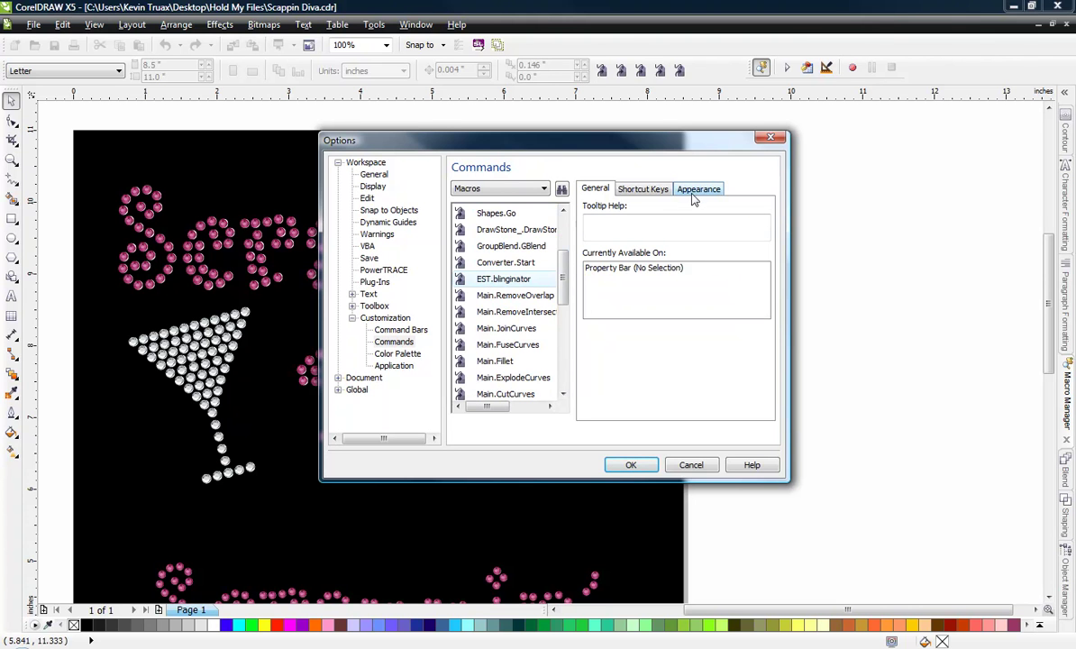
# Make EST.blinginator a toolbar button and import est_blinginator_icon.bmp from the desktop folder as its icon
pyautogui.moveTo(462, 282); pyautogui.dragTo(945, 79)
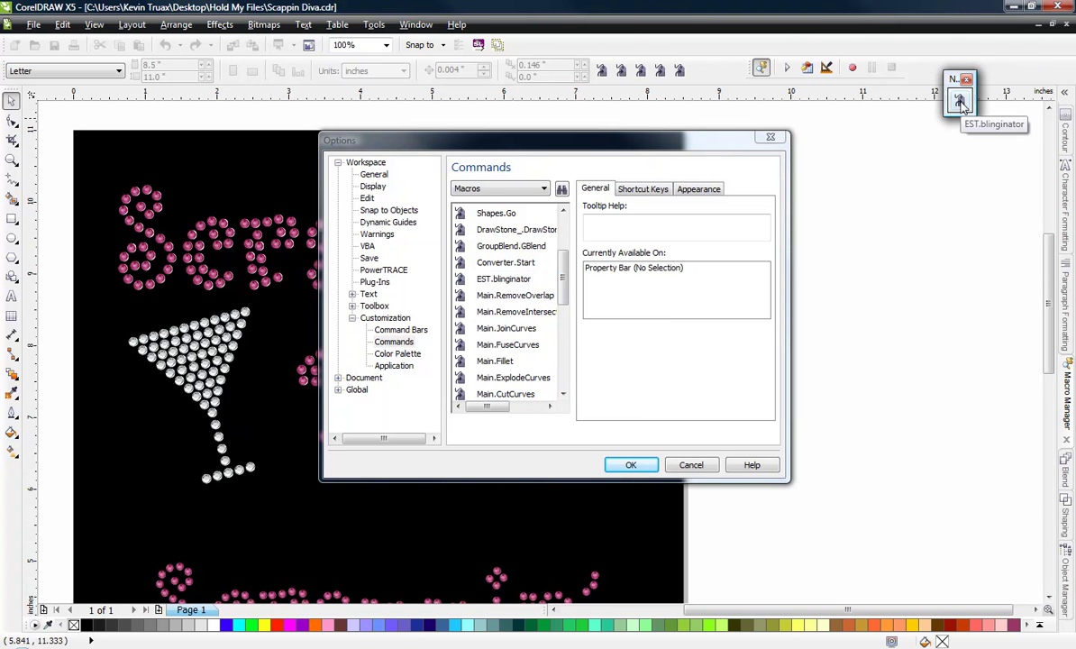
pyautogui.click(699, 189)
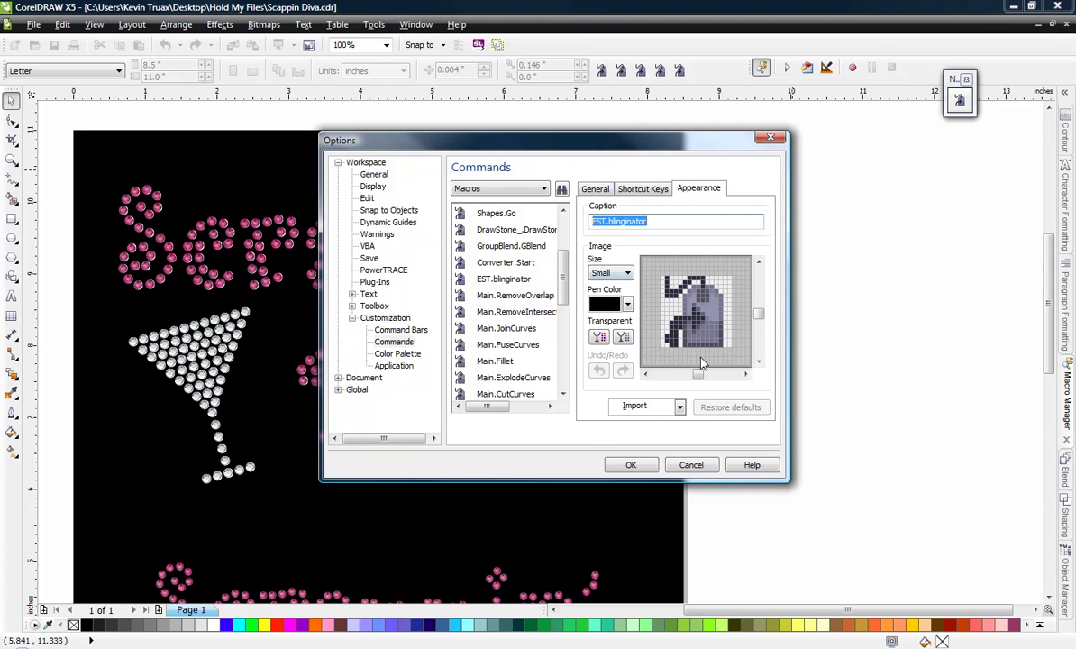
pyautogui.click(680, 407)
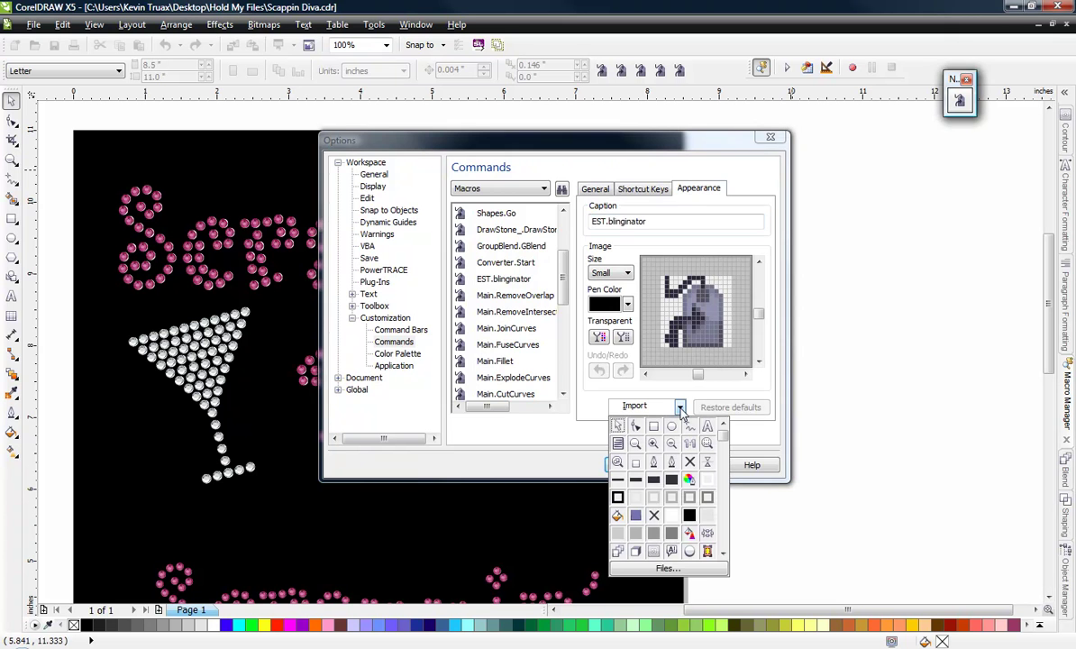
pyautogui.click(707, 574)
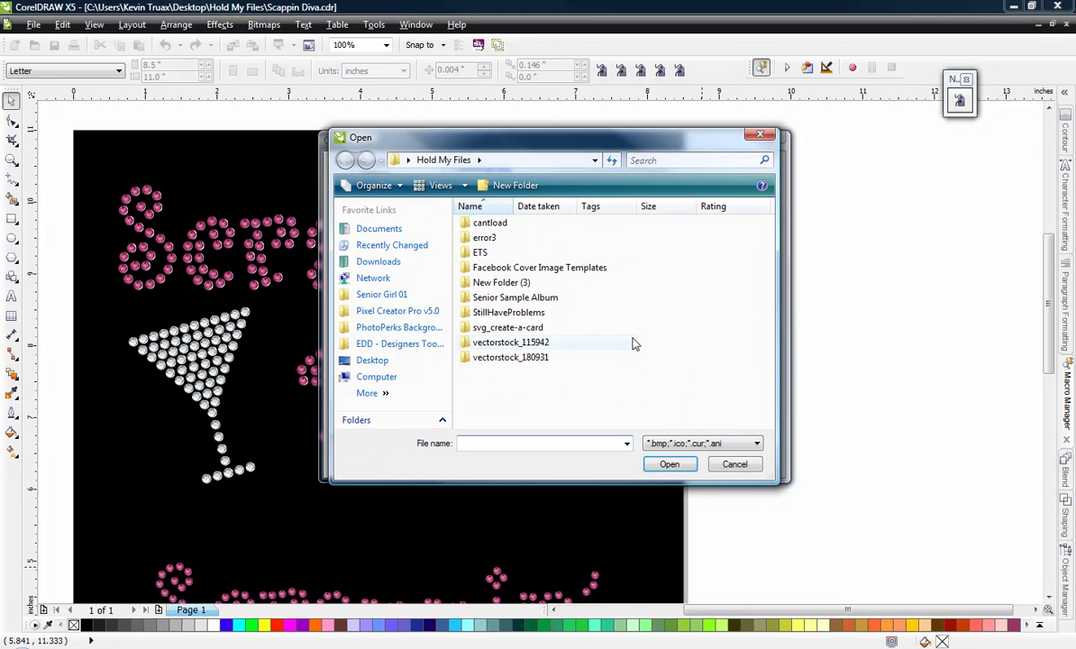
pyautogui.click(429, 364)
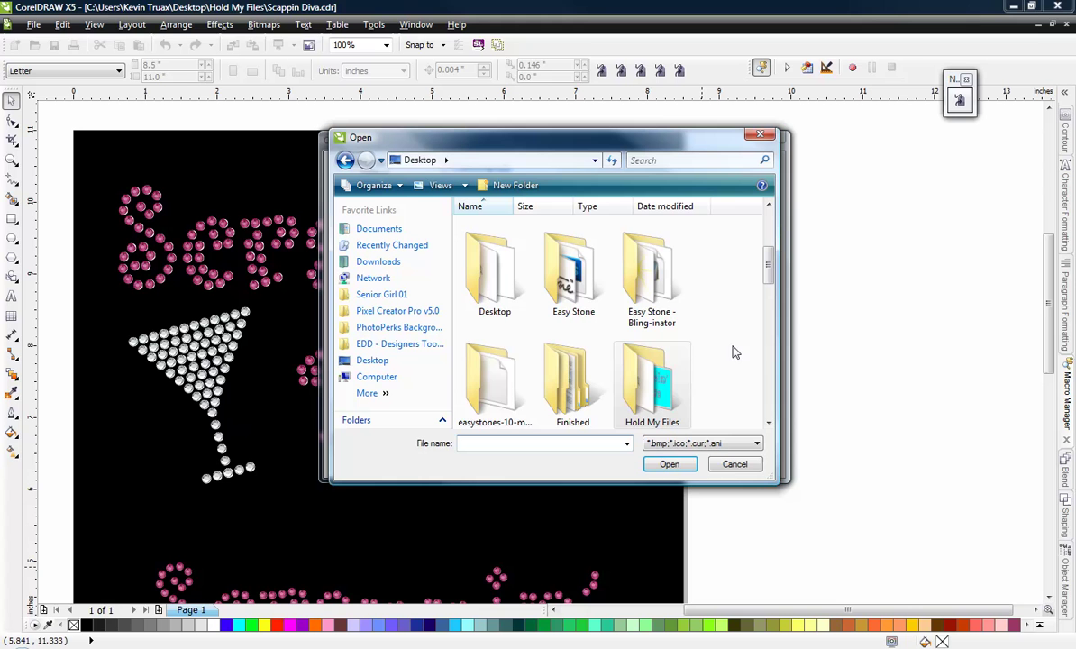
pyautogui.doubleClick(656, 261)
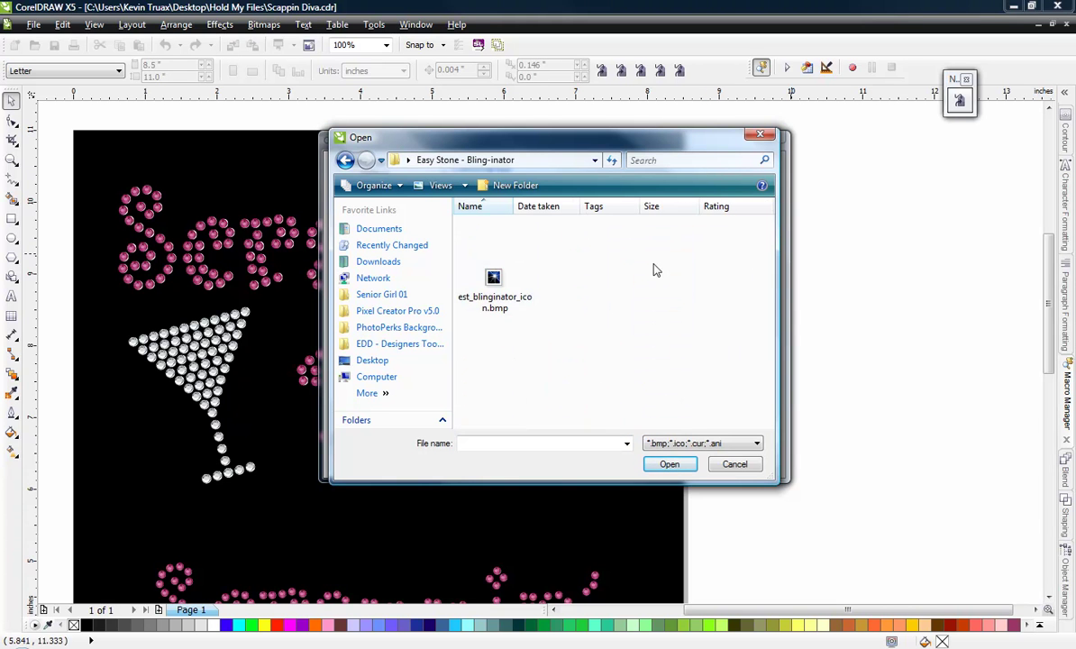
pyautogui.click(487, 296)
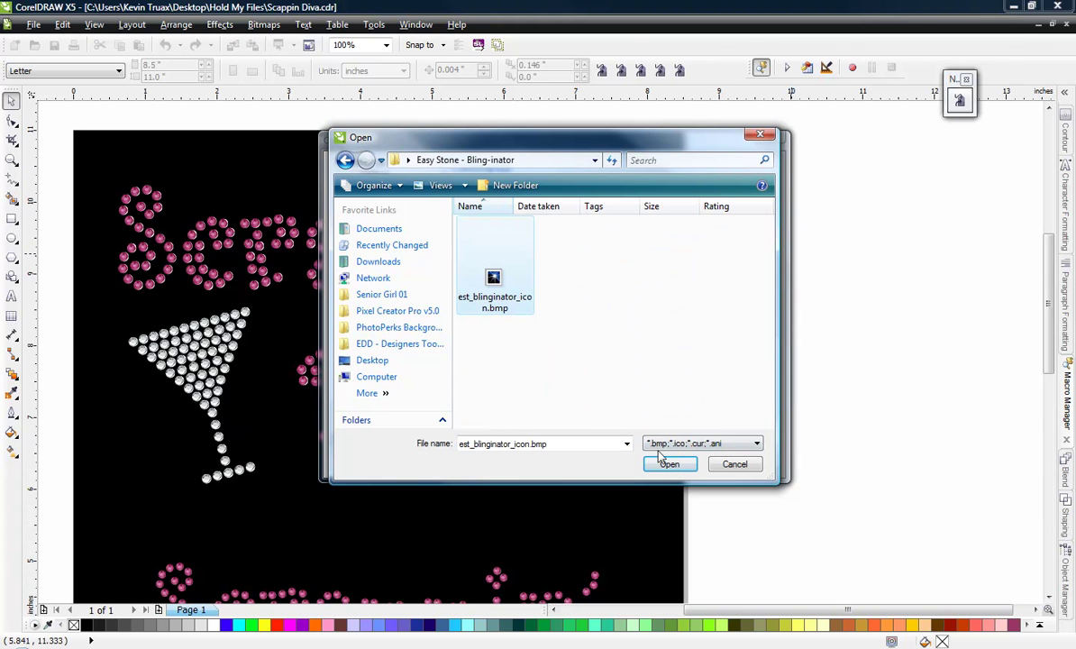
pyautogui.doubleClick(494, 279)
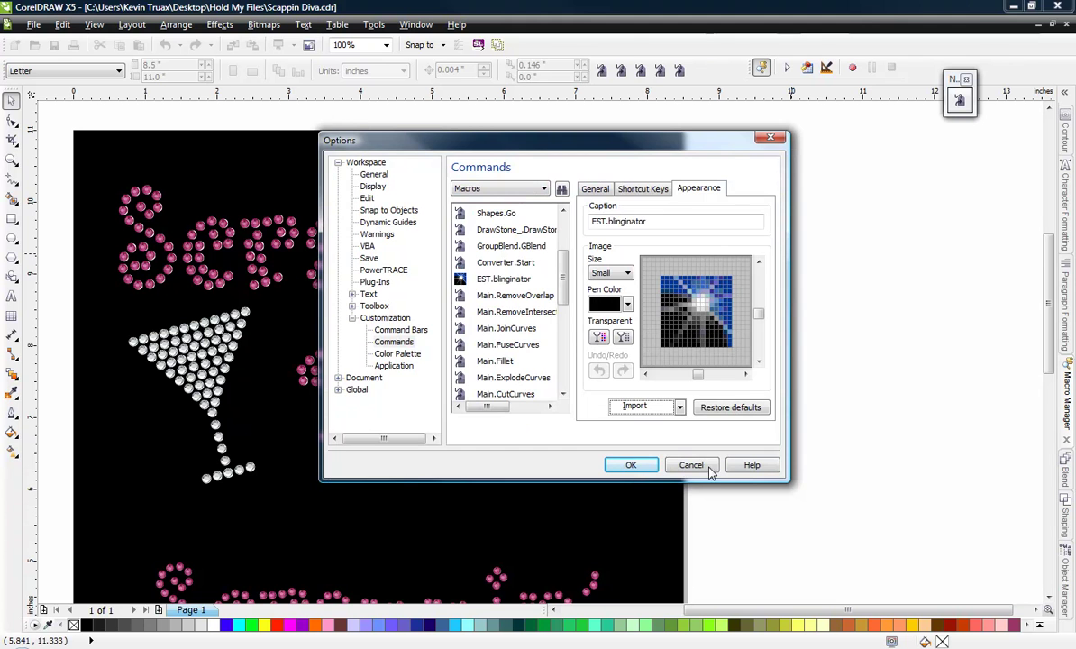
# Accept the Options changes, dock the Bling-inator button on the main toolbar, and test-run it
pyautogui.click(631, 465)
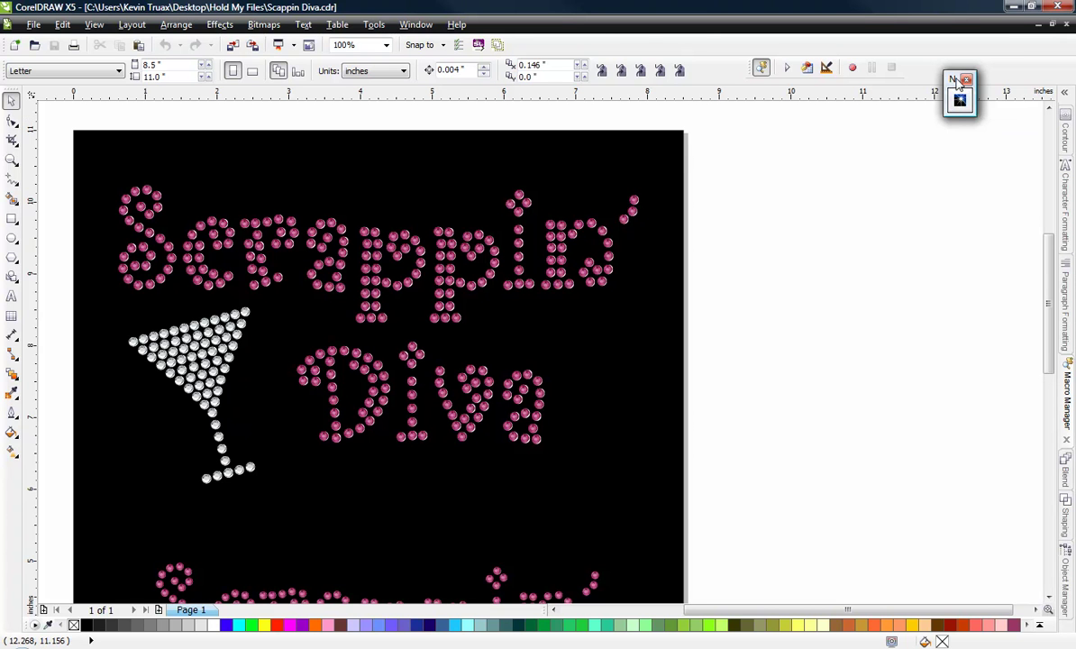
pyautogui.moveTo(959, 100); pyautogui.dragTo(913, 68)
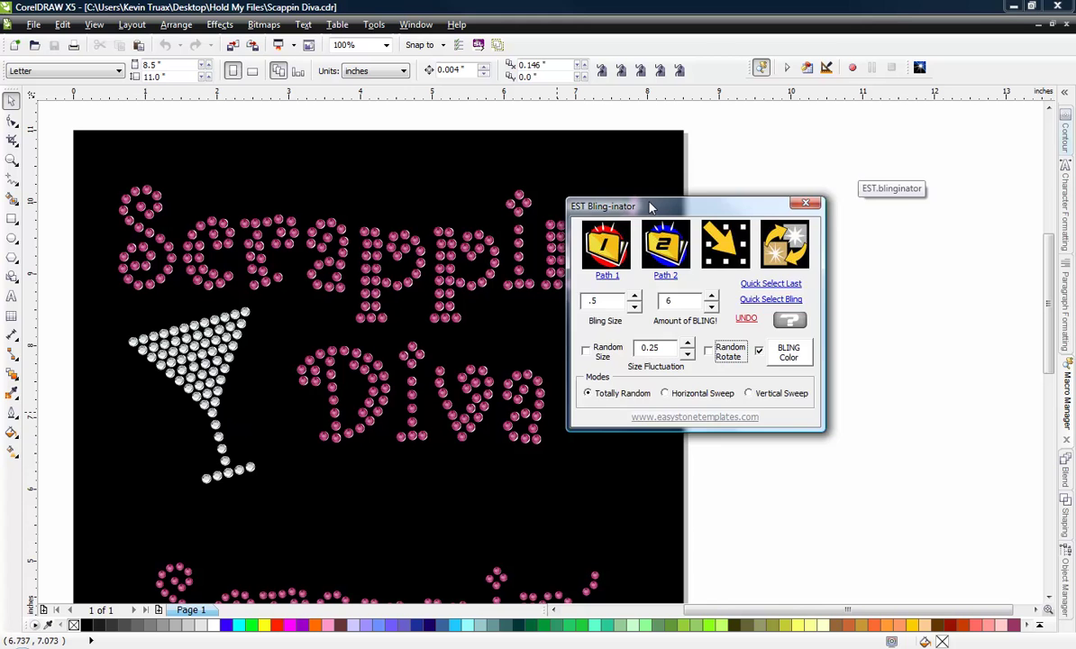
pyautogui.moveTo(650, 207); pyautogui.dragTo(771, 171)
pyautogui.click(929, 171)
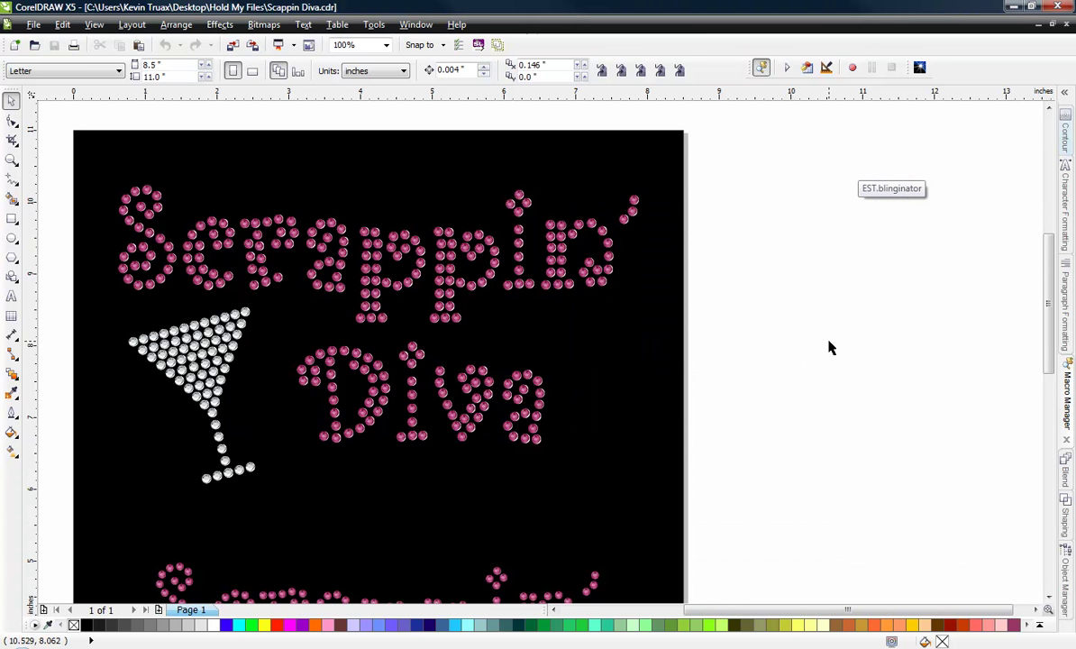